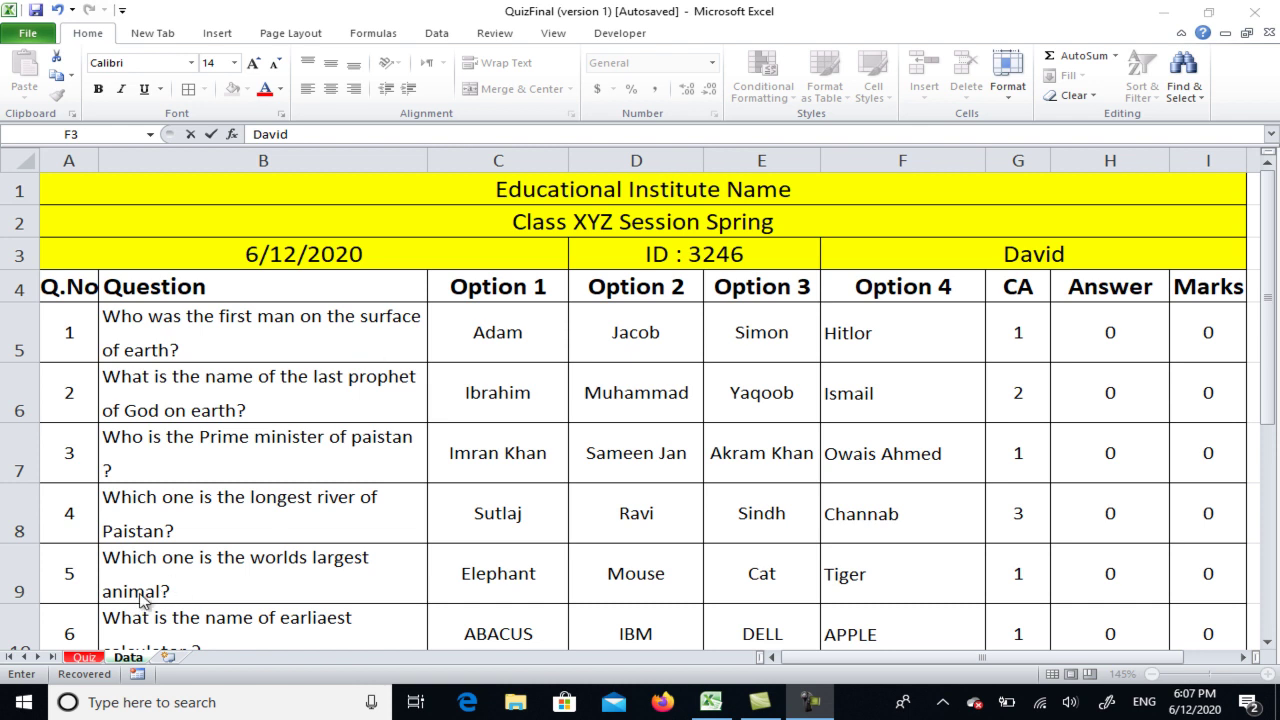
Compare the Quiz and Data sheets, checking Data's title, date, ID and student name cells
left_click(87, 659)
left_click(128, 658)
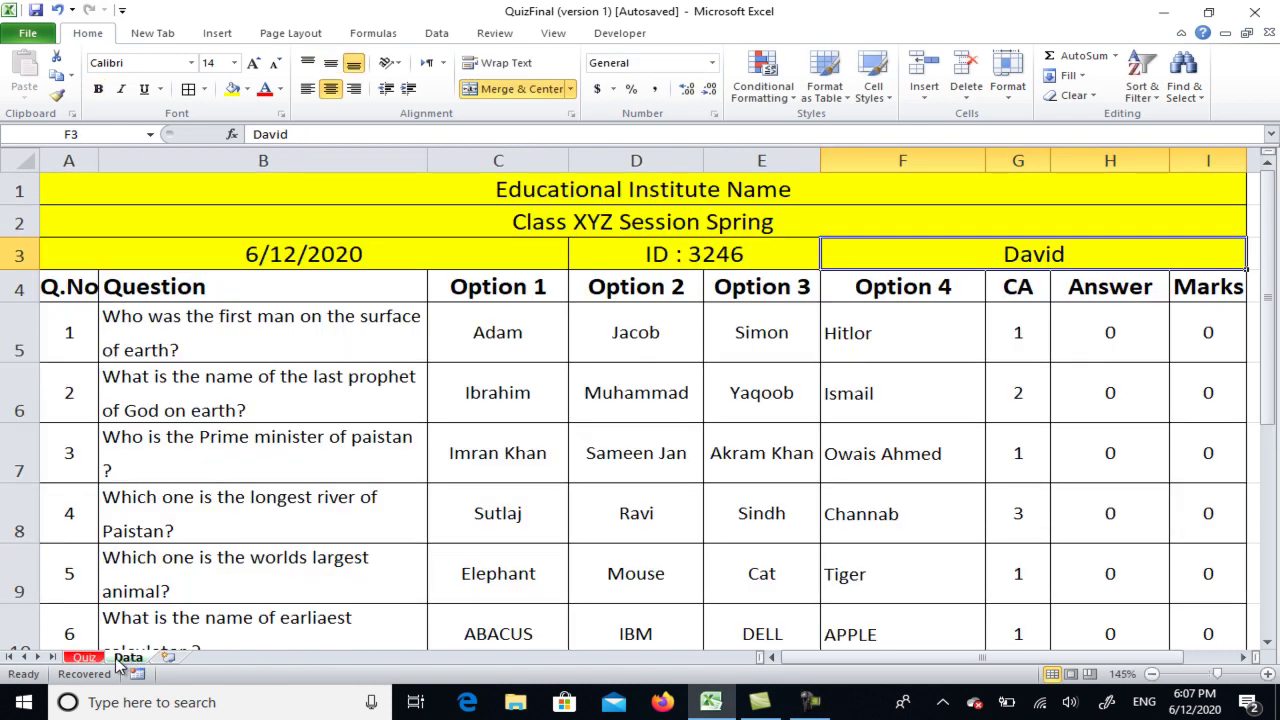
left_click(85, 659)
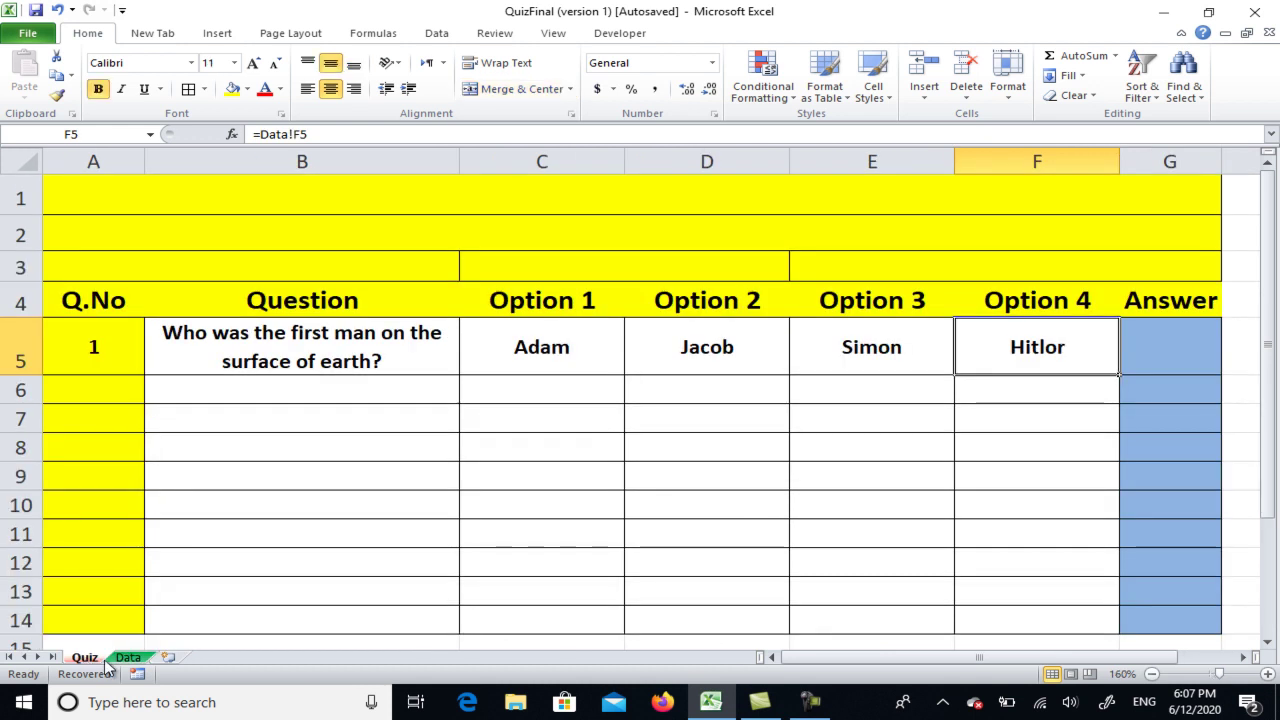
left_click(128, 658)
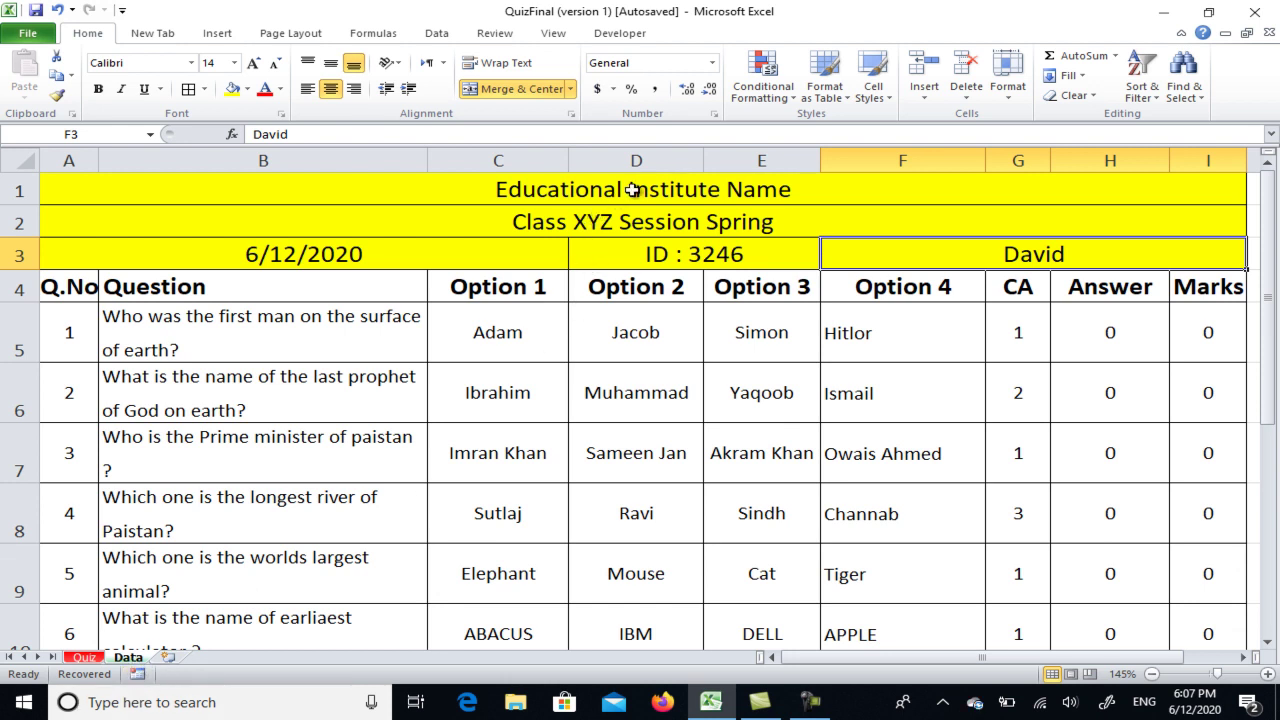
left_click(561, 232)
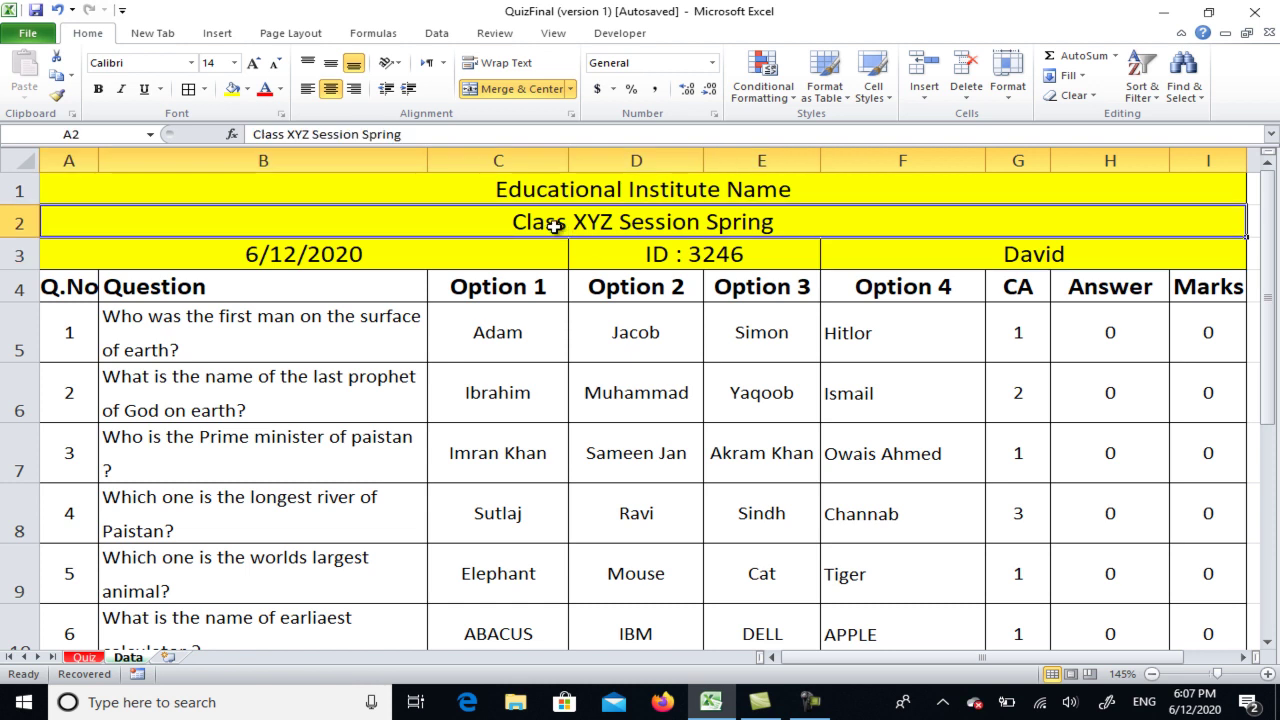
left_click(520, 252)
left_click(688, 256)
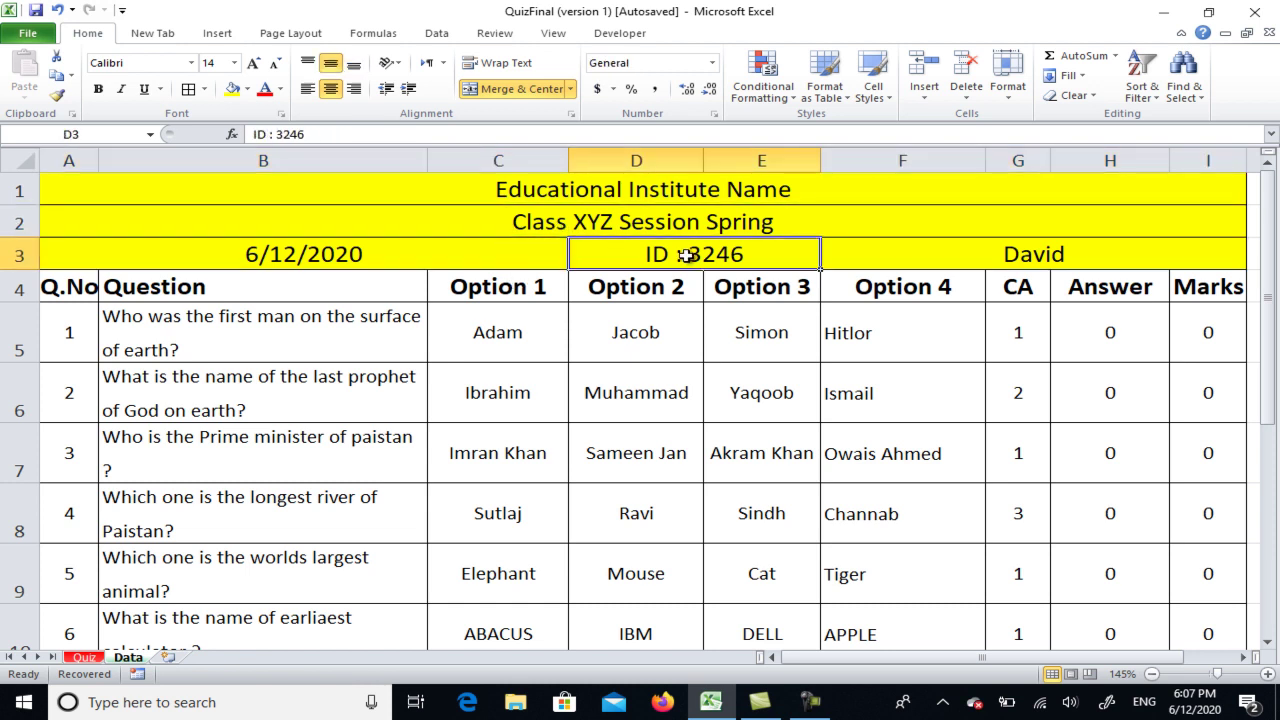
left_click(997, 254)
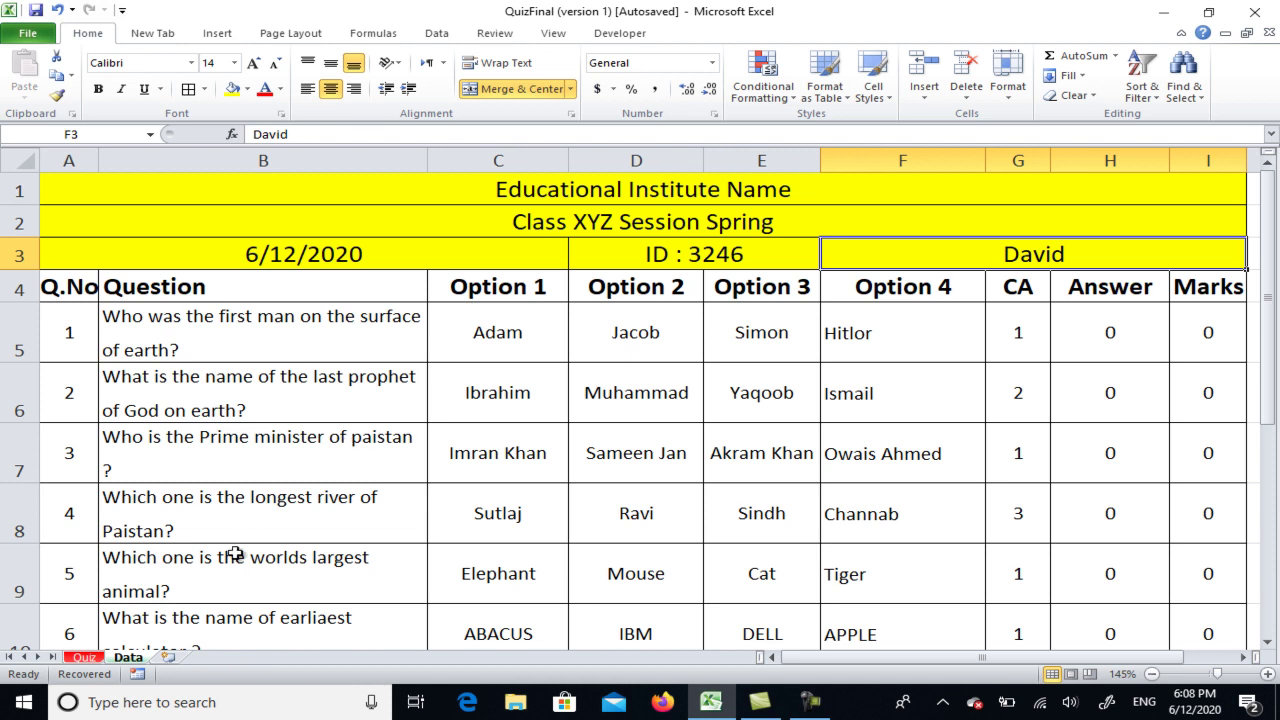
On the Quiz sheet, confirm A5's =Data! link formula so it shows question number 1
left_click(84, 659)
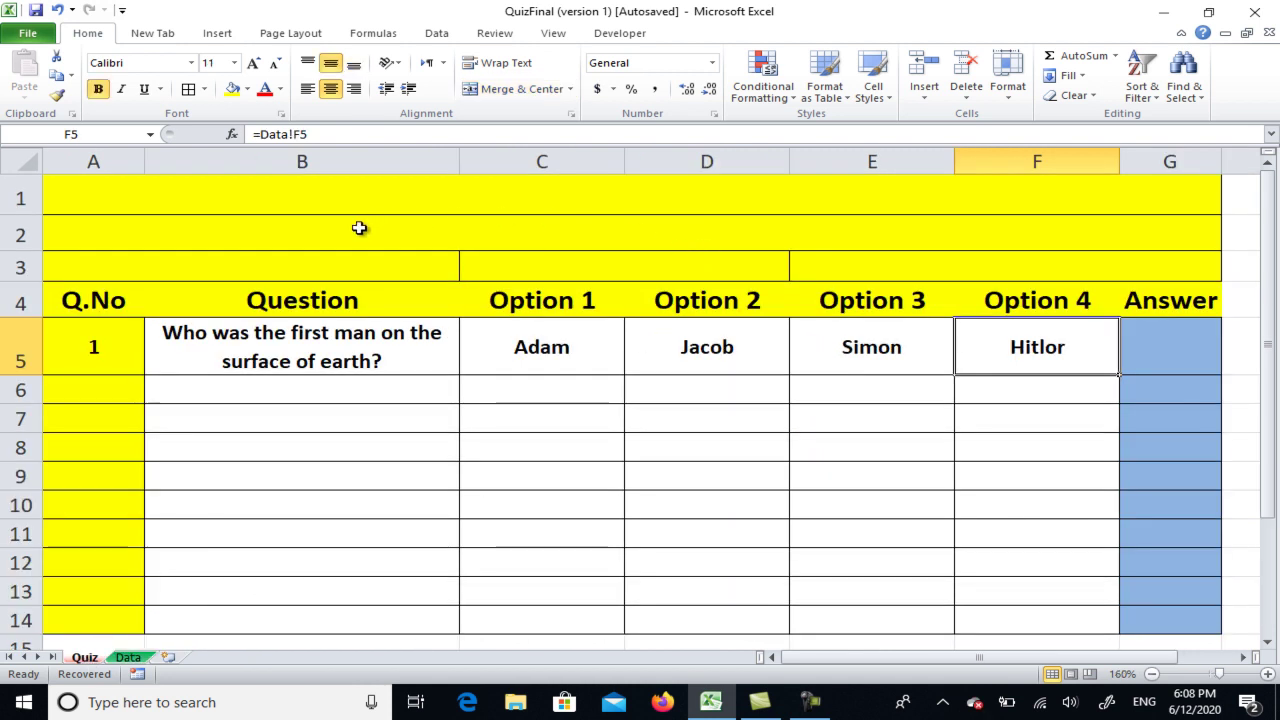
left_click(87, 345)
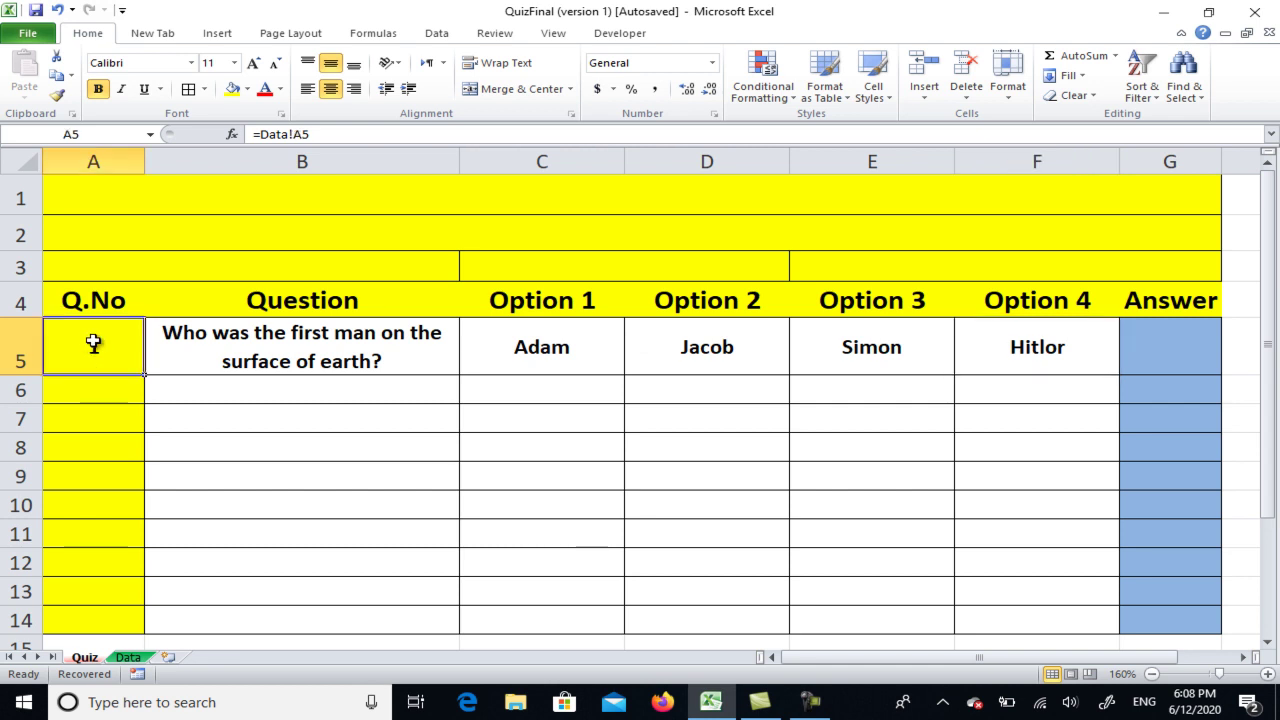
double_click(91, 344)
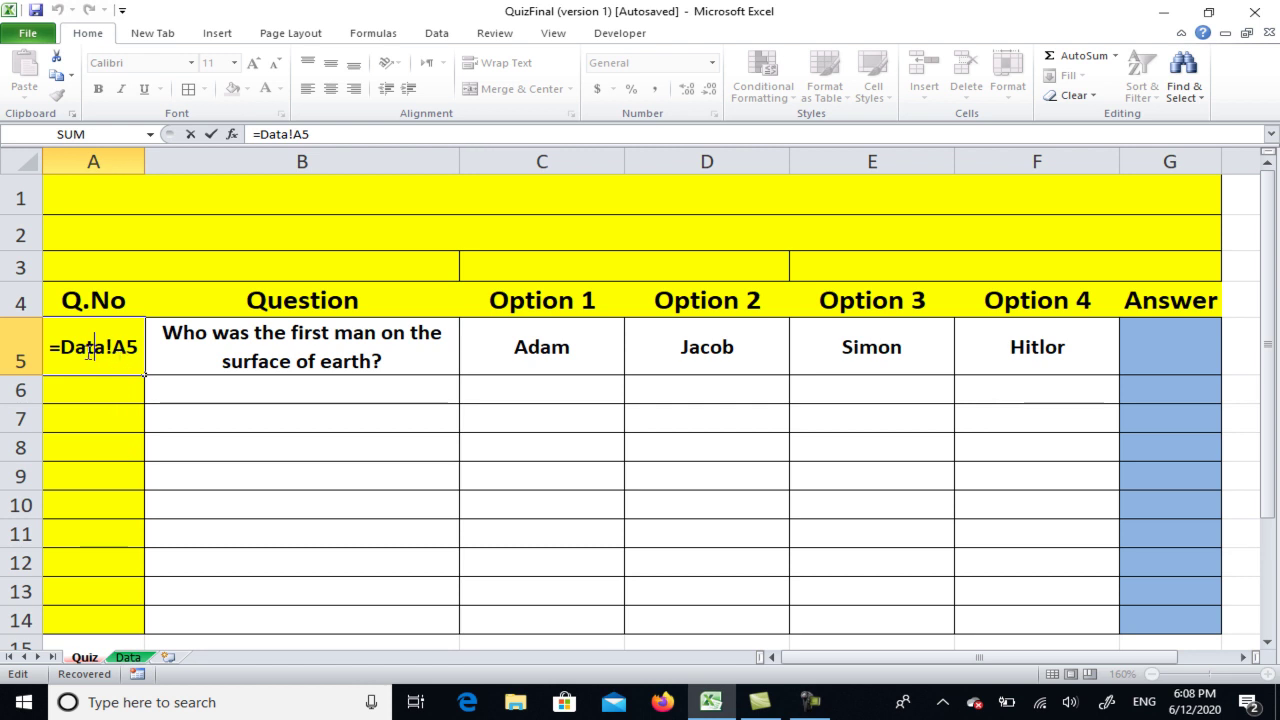
key("ctrl+Return")
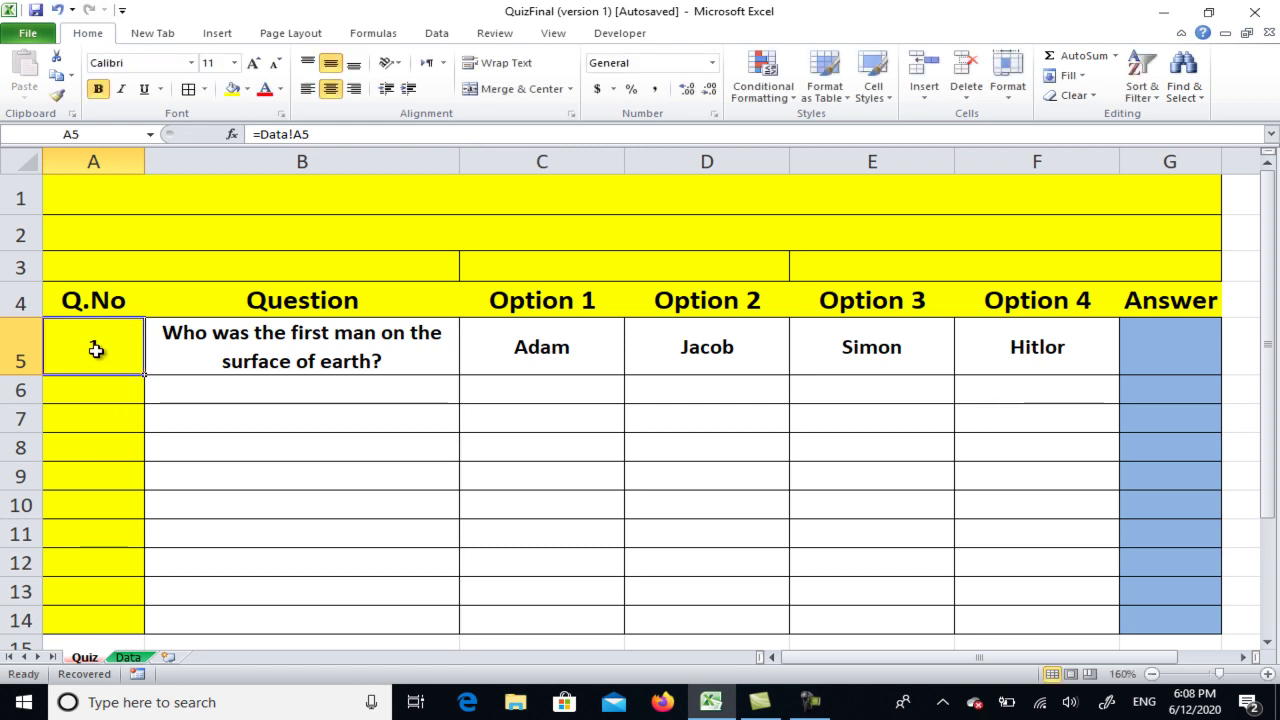
left_click(128, 658)
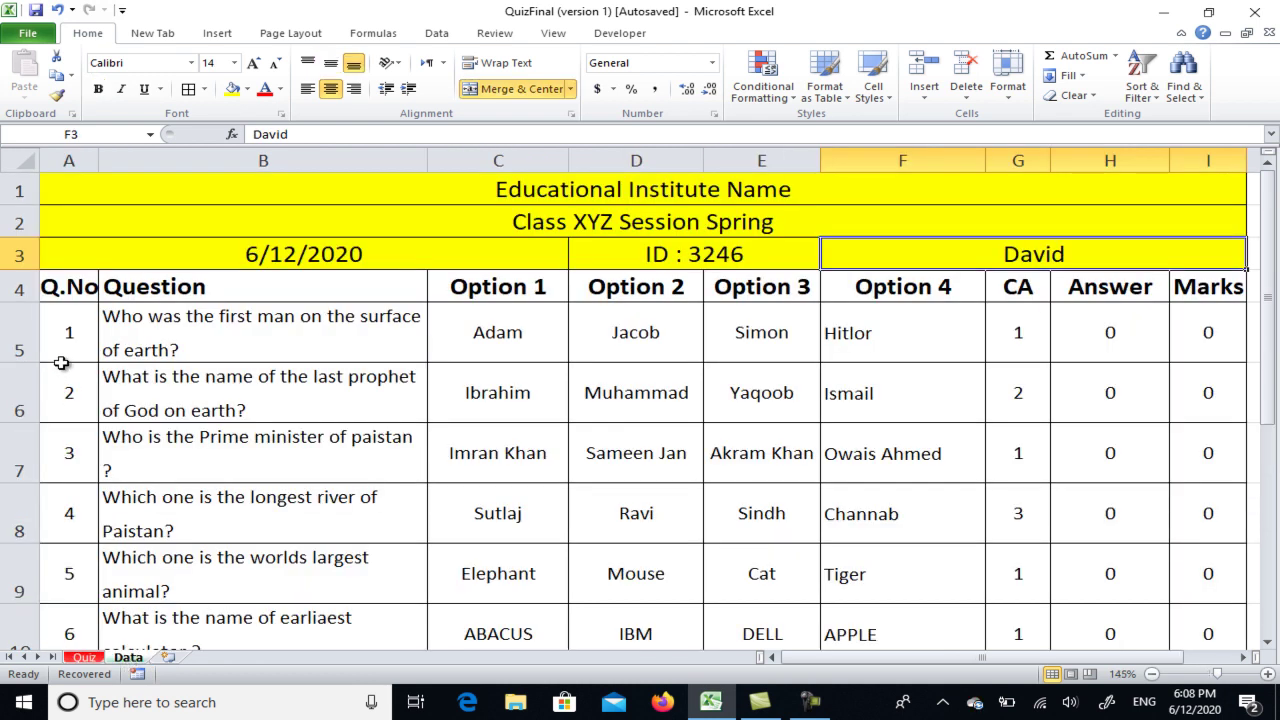
left_click(98, 658)
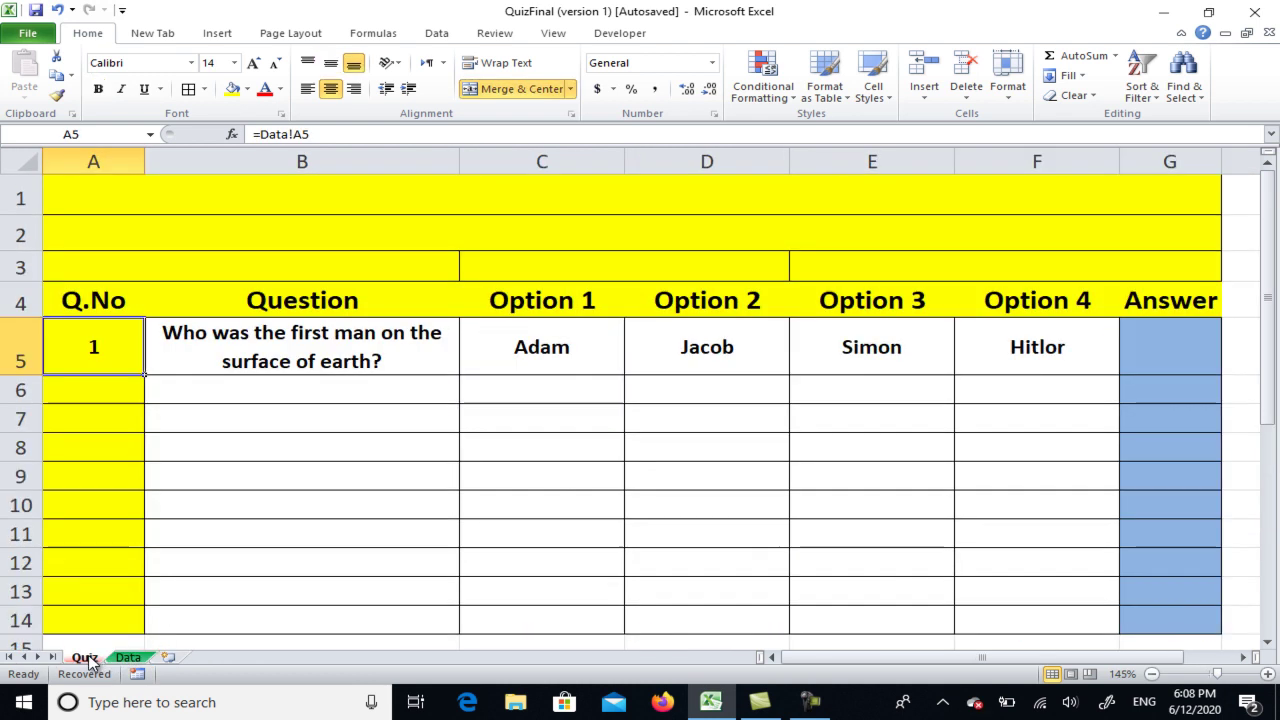
Confirm the =Data! link formulas in B5 through F5 so question 1 and its options appear
double_click(258, 346)
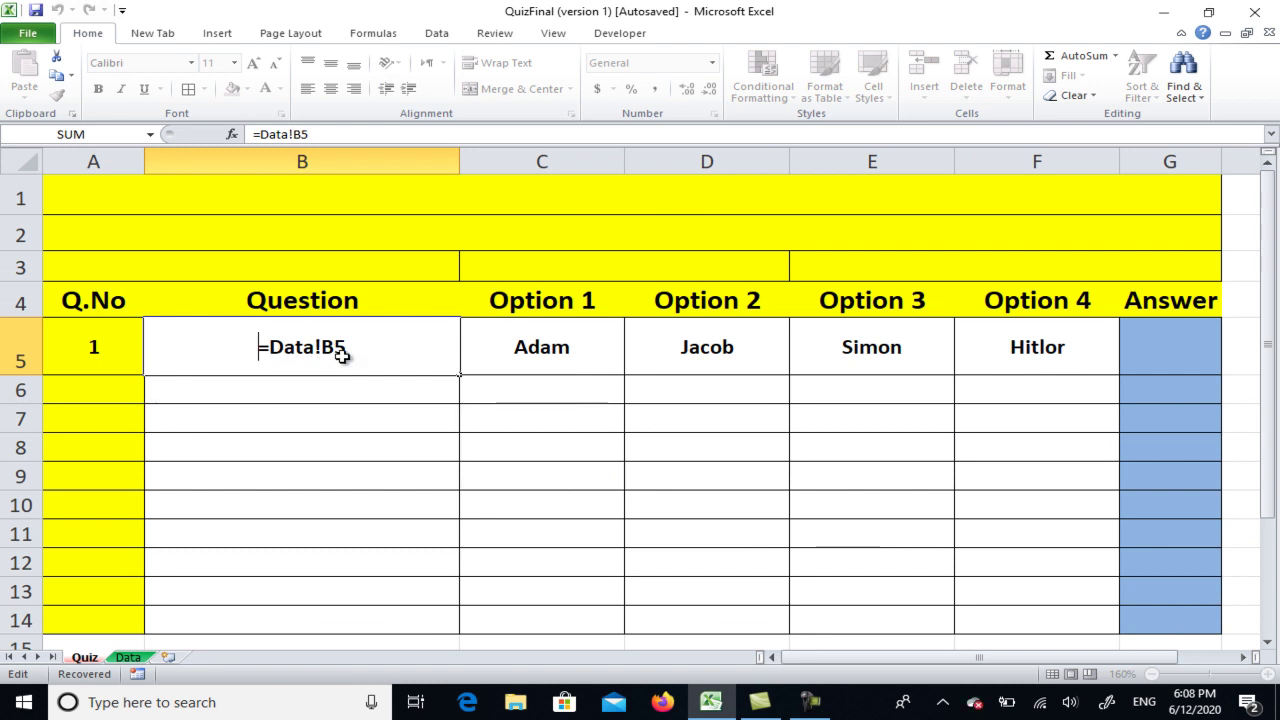
left_click(571, 357)
double_click(571, 357)
key("Escape")
double_click(756, 350)
left_click(877, 354)
double_click(884, 358)
key("Escape")
double_click(1058, 346)
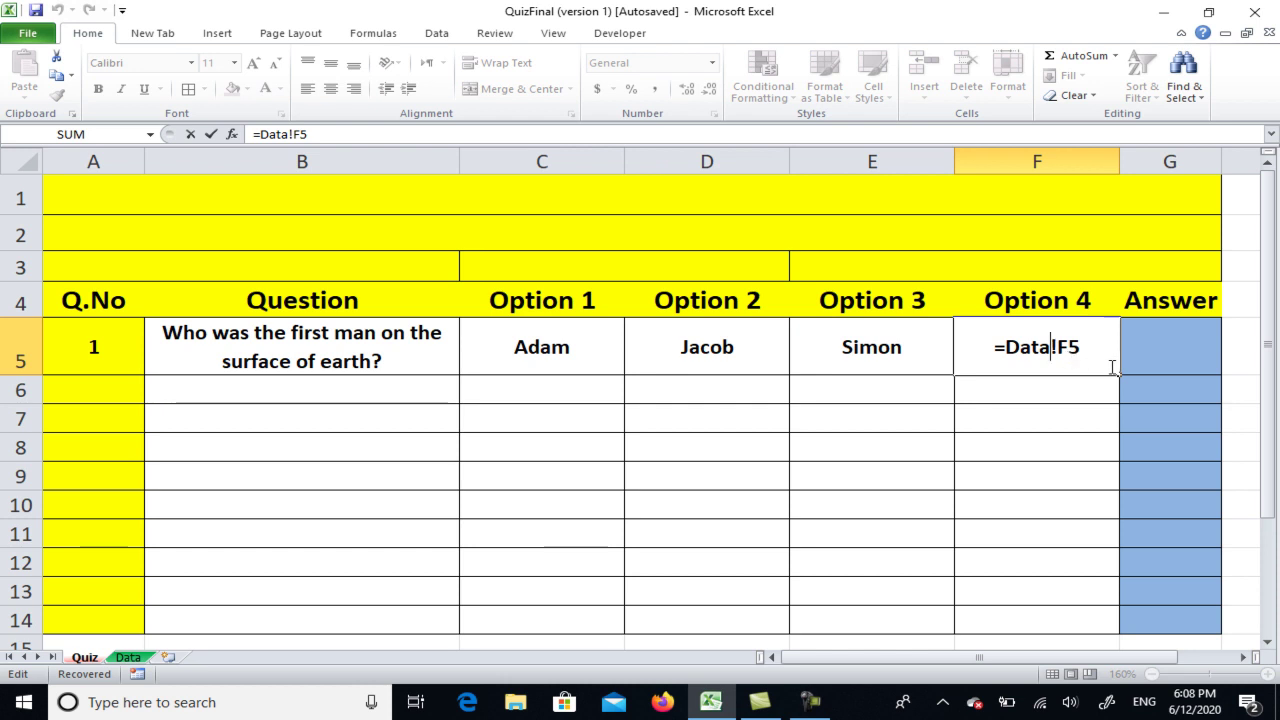
key("Escape")
left_click(1163, 344)
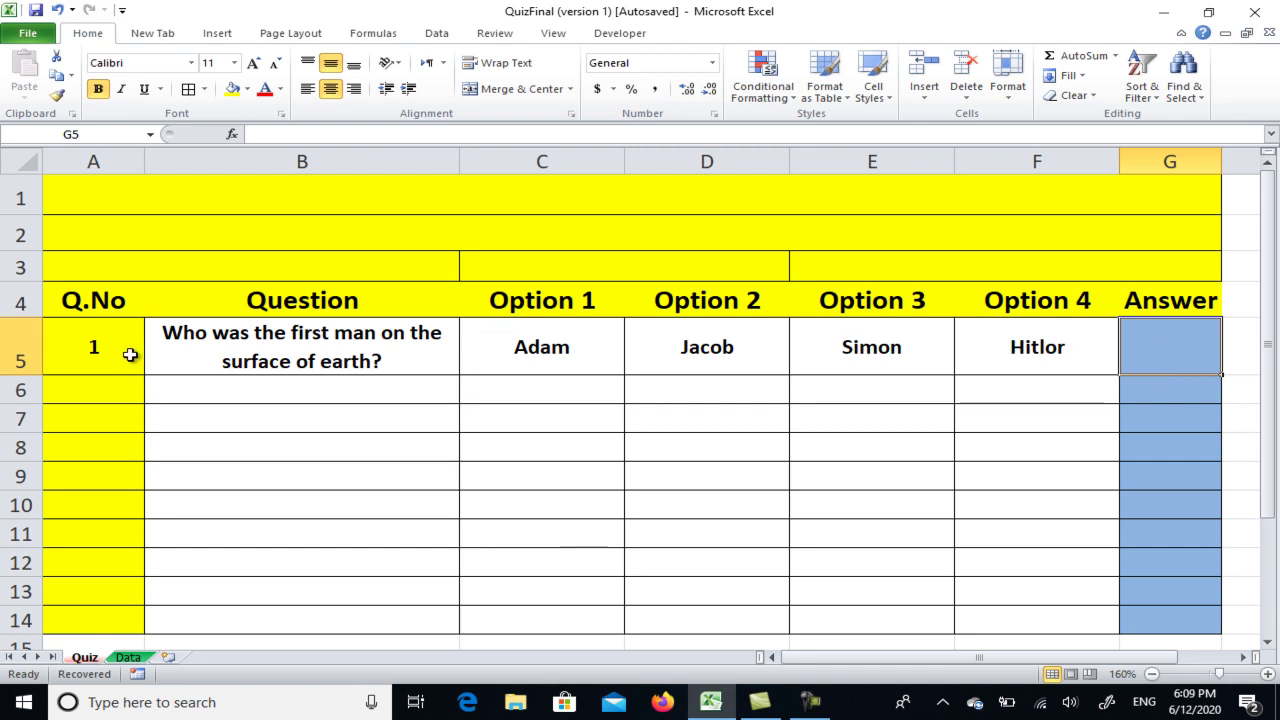
Fill the A5:F5 link formulas down to row 14 with the fill handle
left_click_drag(75, 354, 1017, 344)
left_click_drag(1121, 377, 1134, 193)
scroll(849, 420, "up", 5)
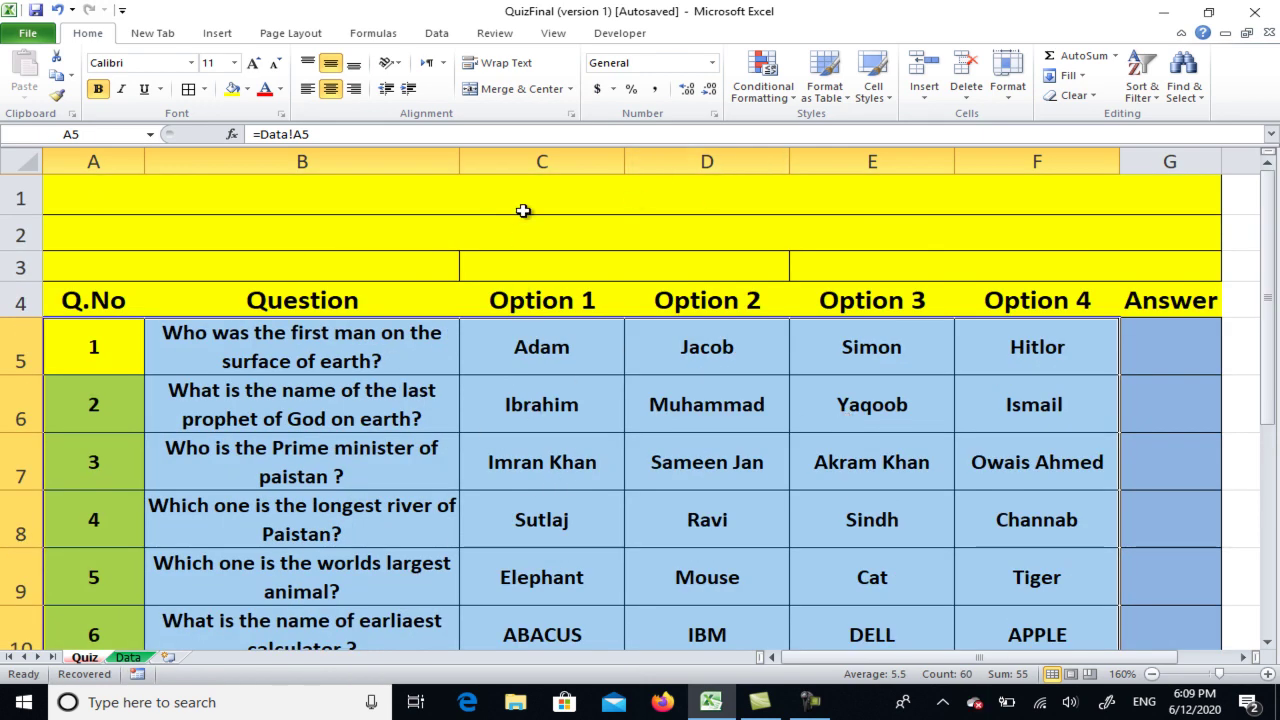
Review the Data sheet's title, session, date, ID and student name header cells
left_click(128, 657)
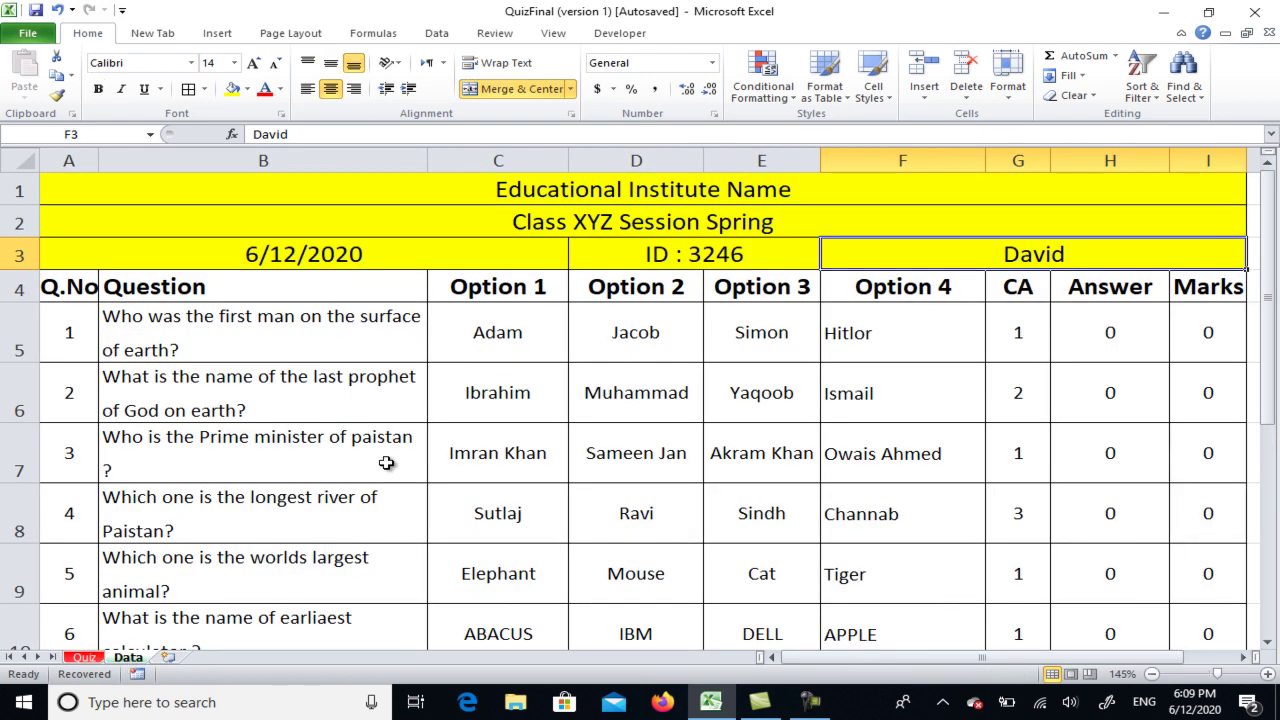
left_click(584, 192)
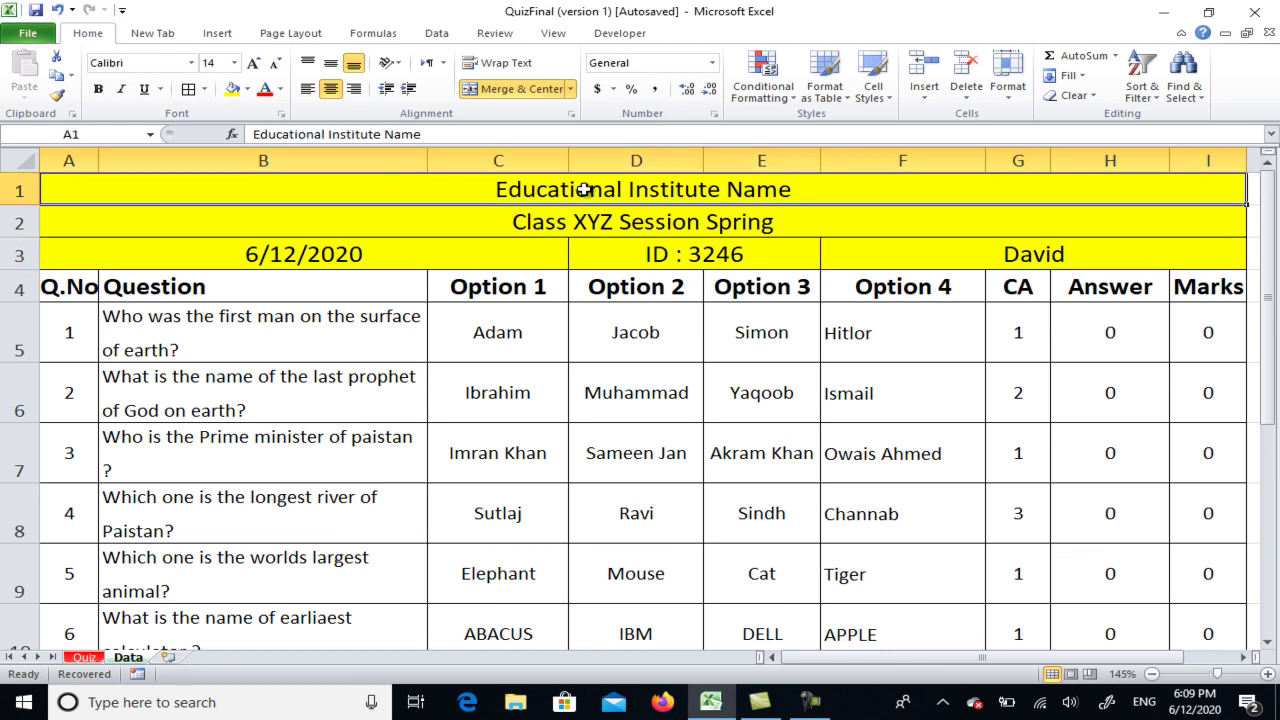
left_click(526, 221)
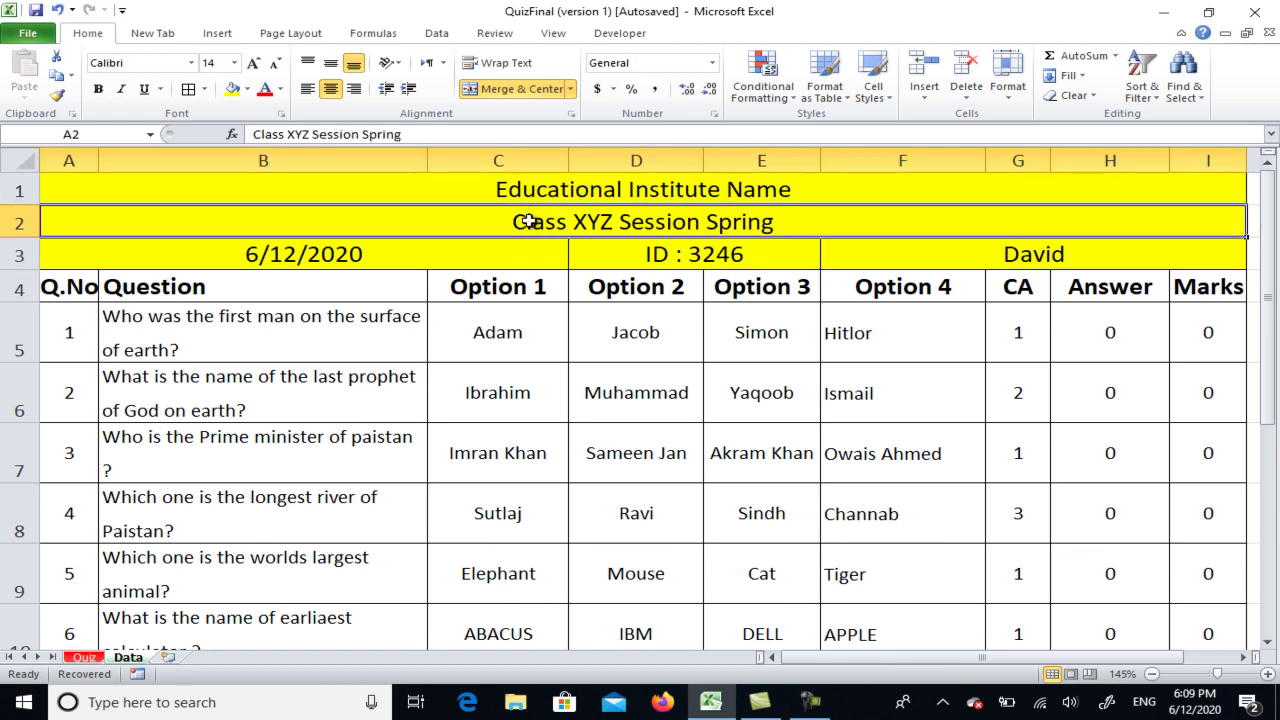
left_click(366, 254)
left_click(697, 259)
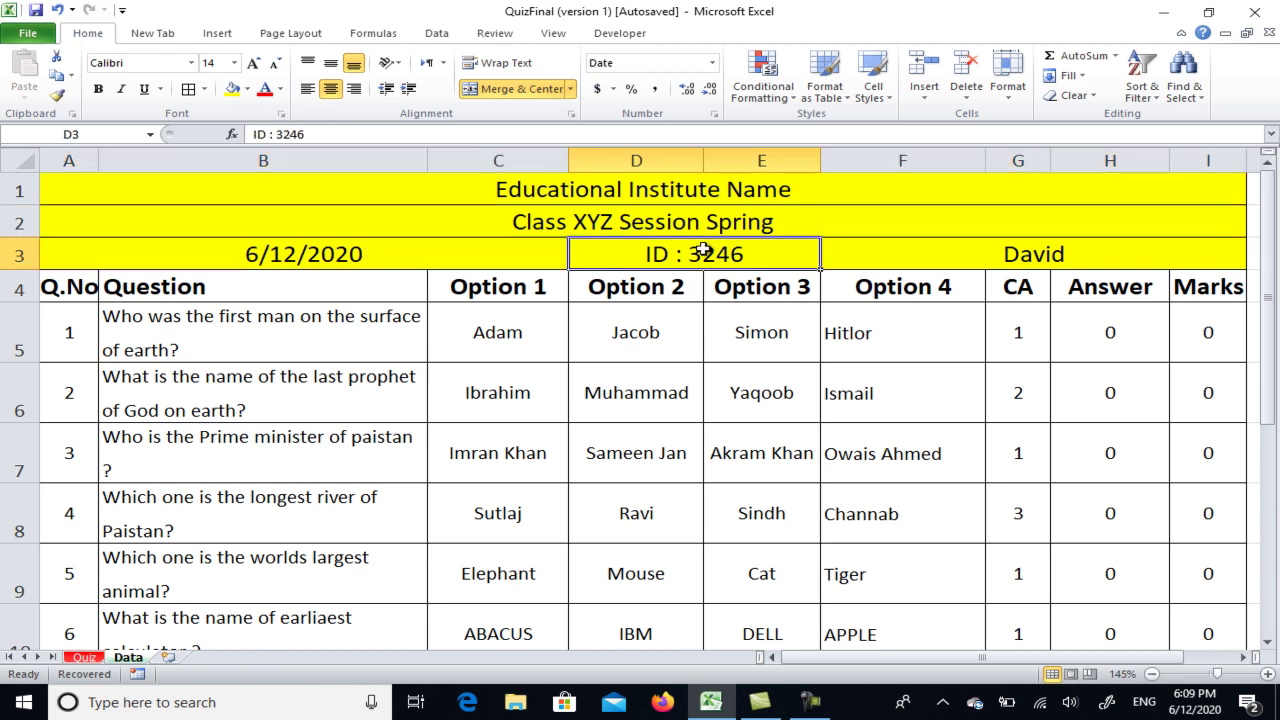
left_click(927, 257)
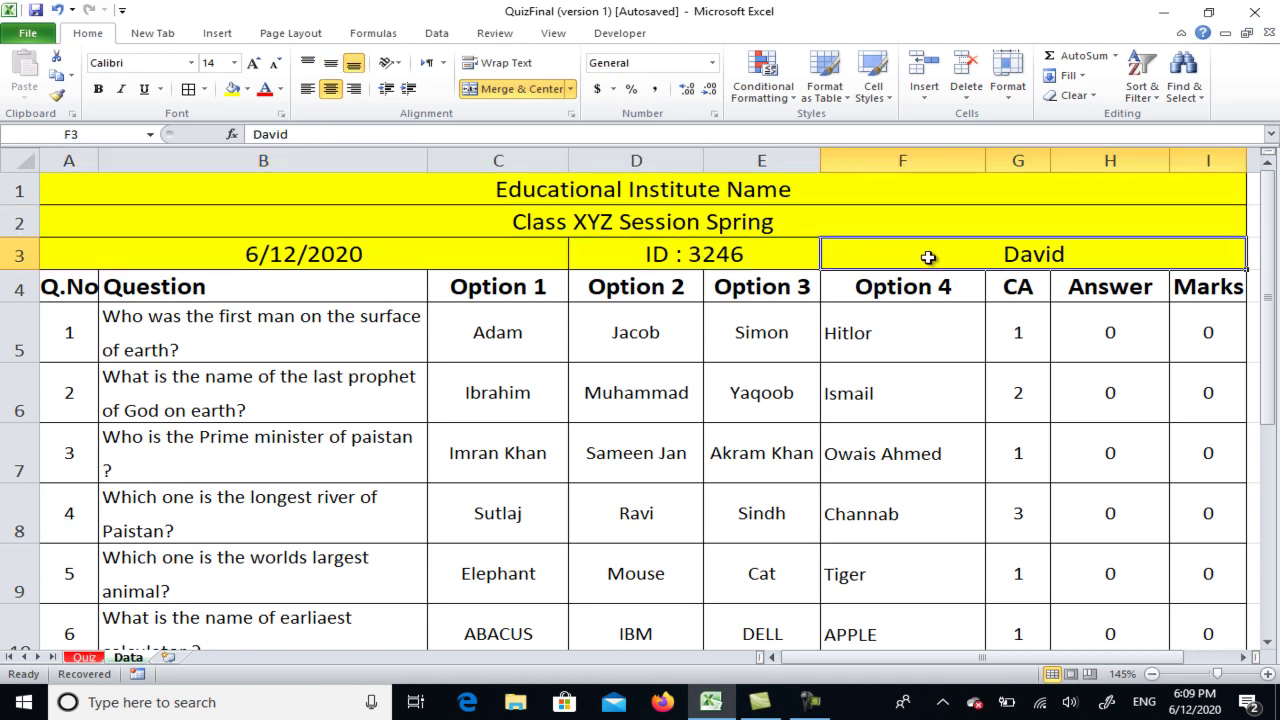
left_click(85, 660)
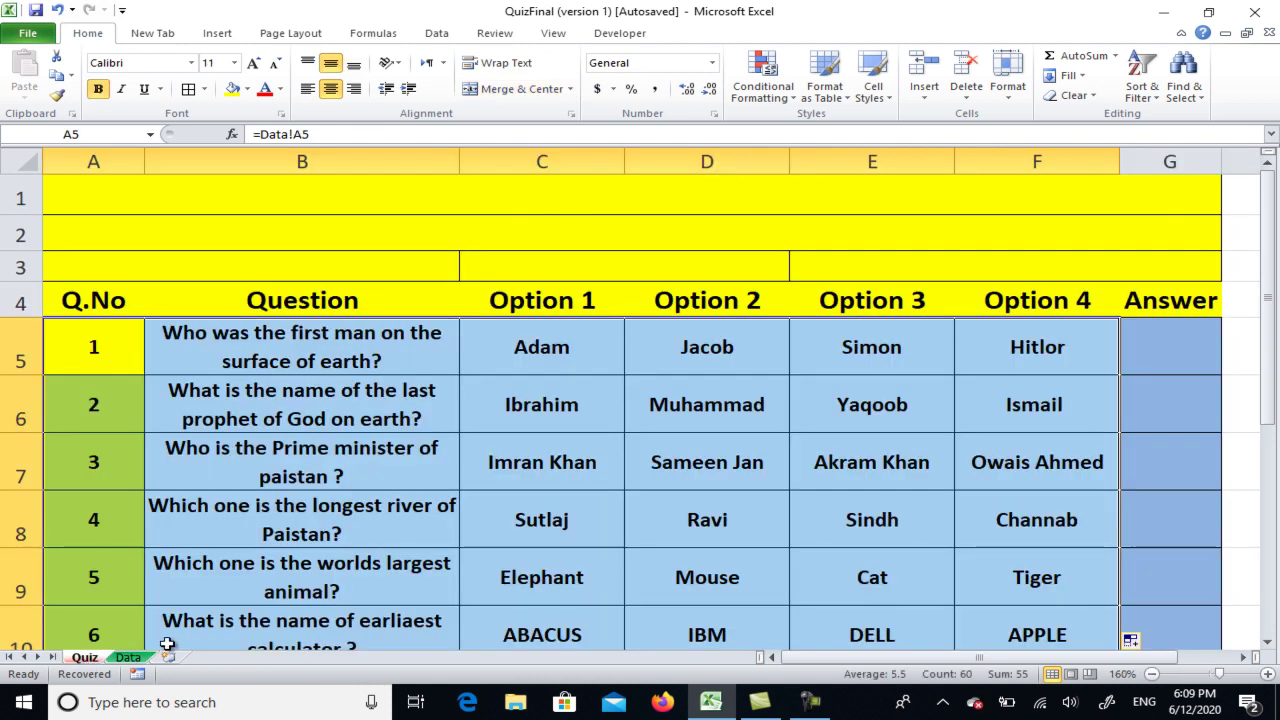
Enter =data!A1 in Quiz cell A1 and =Data!A2 in A2
left_click(586, 193)
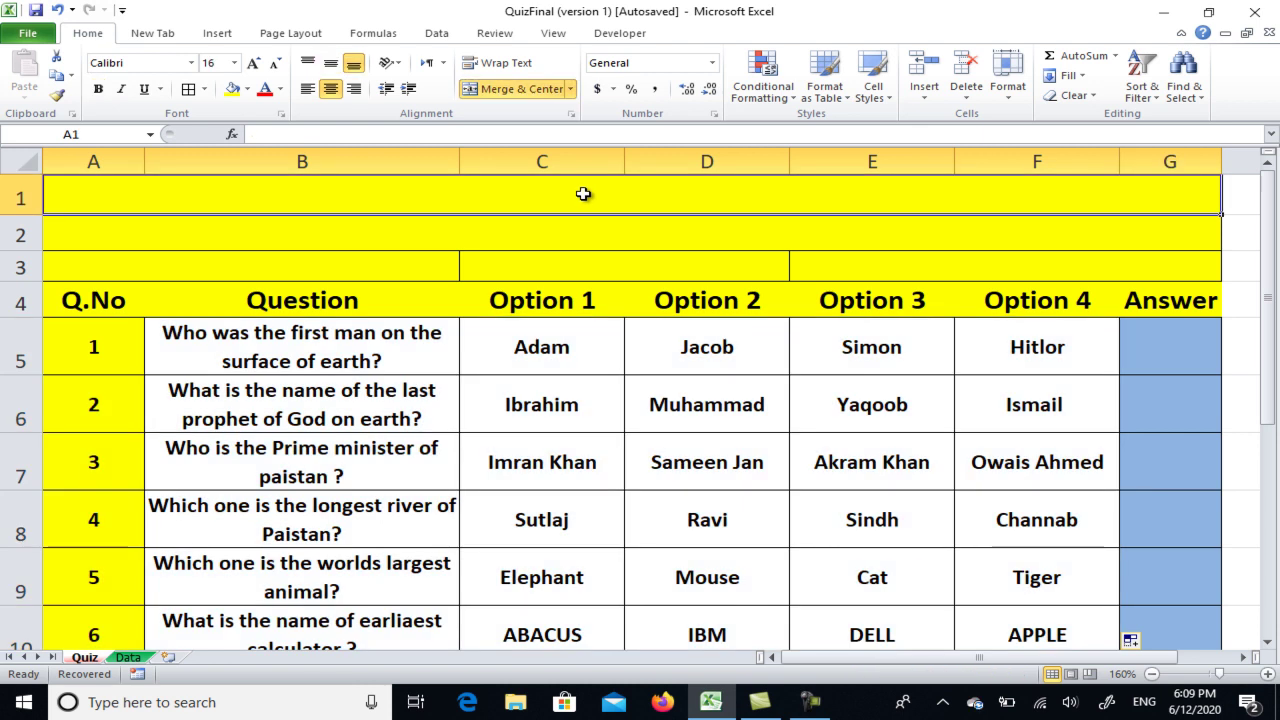
type("=")
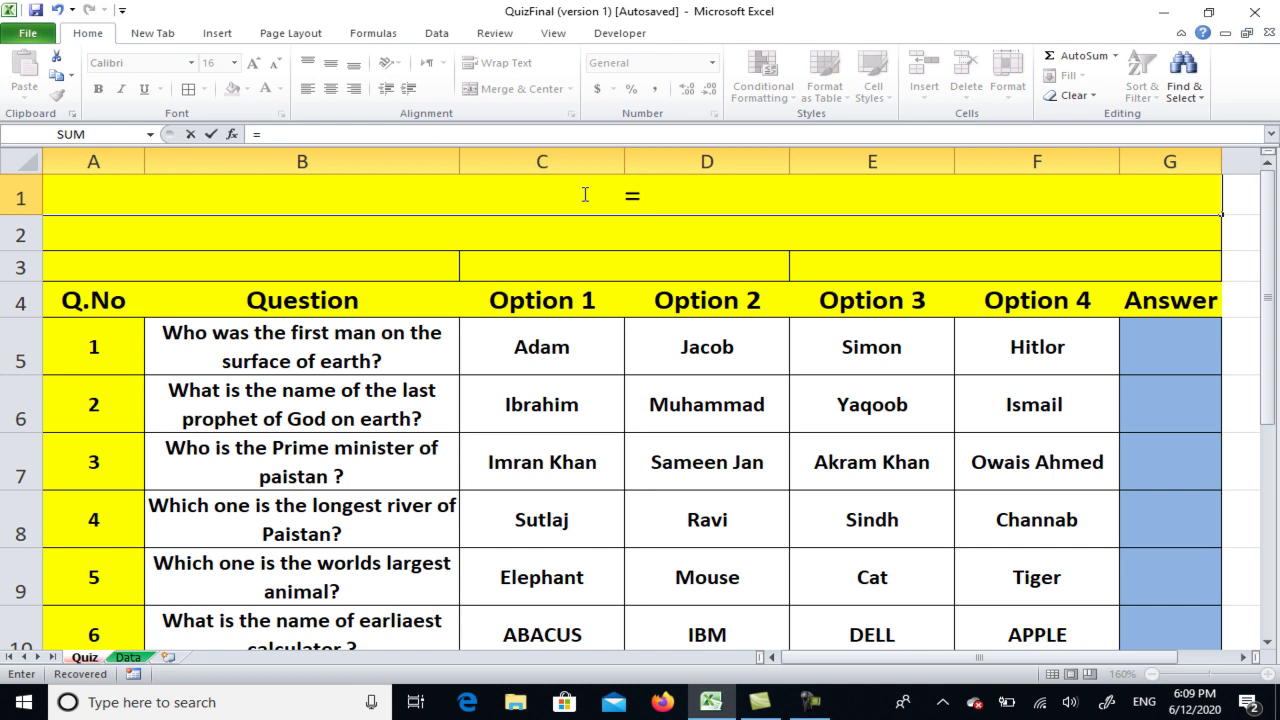
type("data")
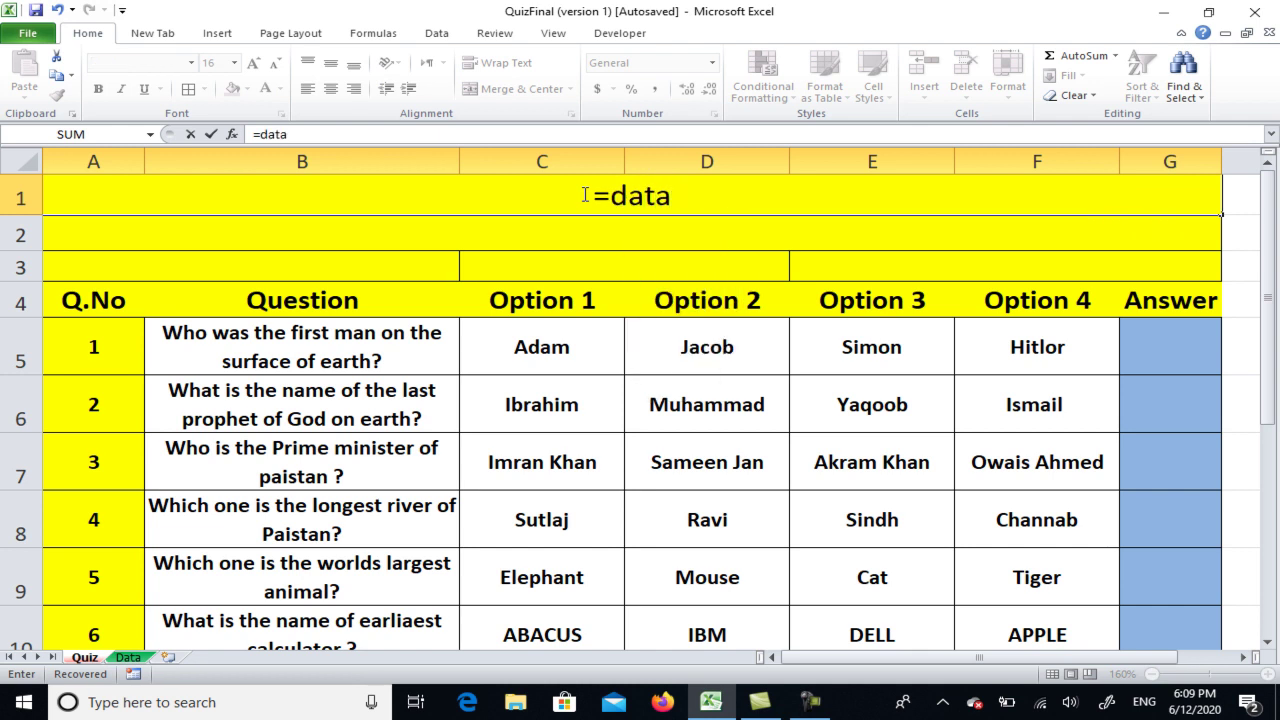
type("!A")
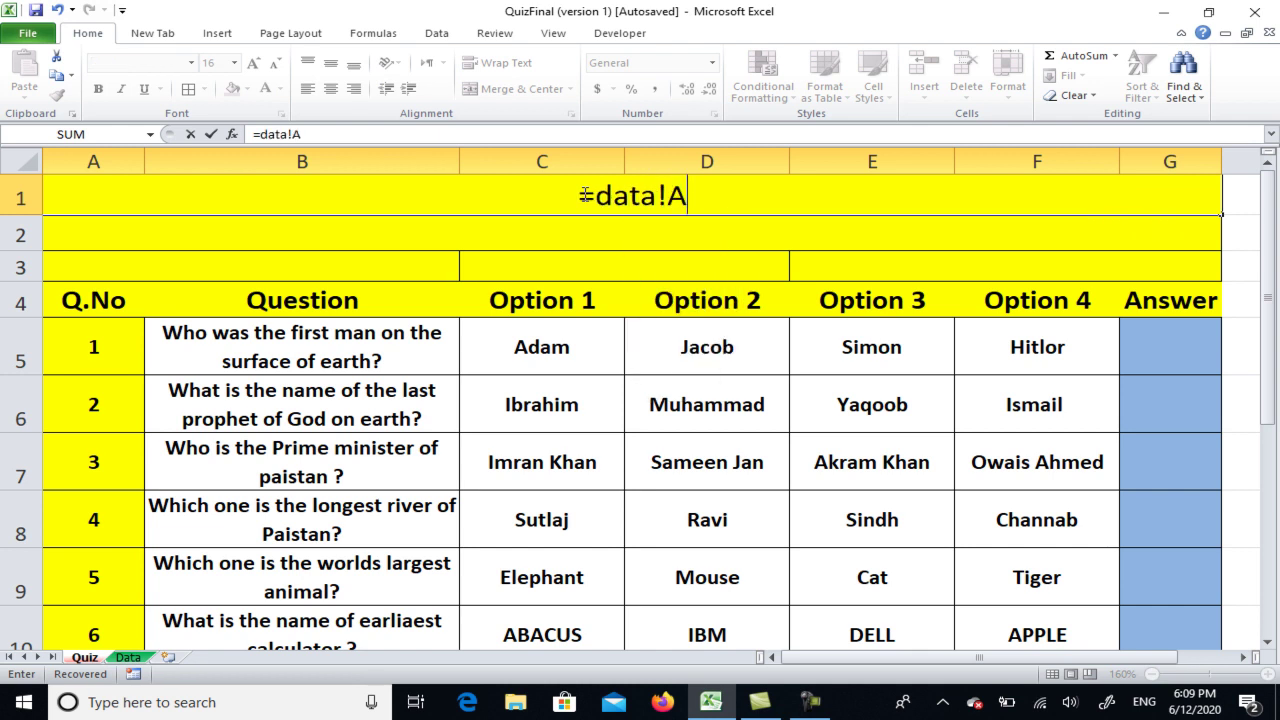
type("1")
key("Return")
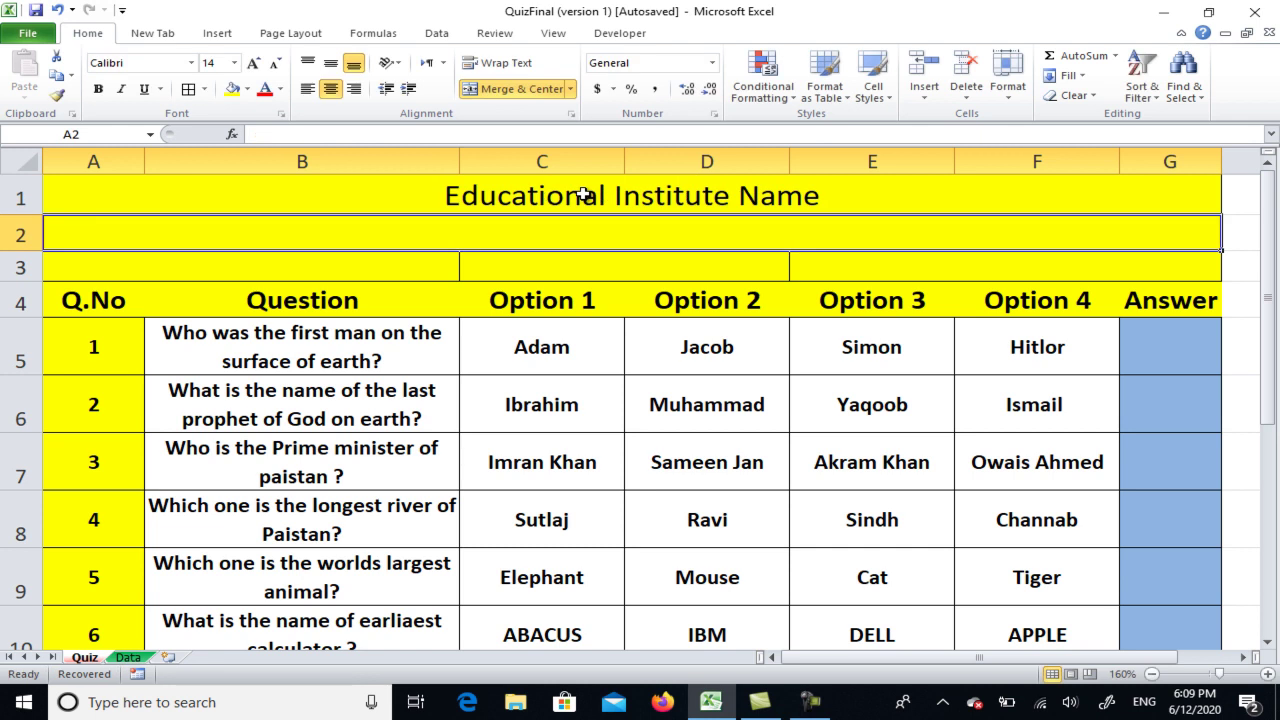
type("=Data")
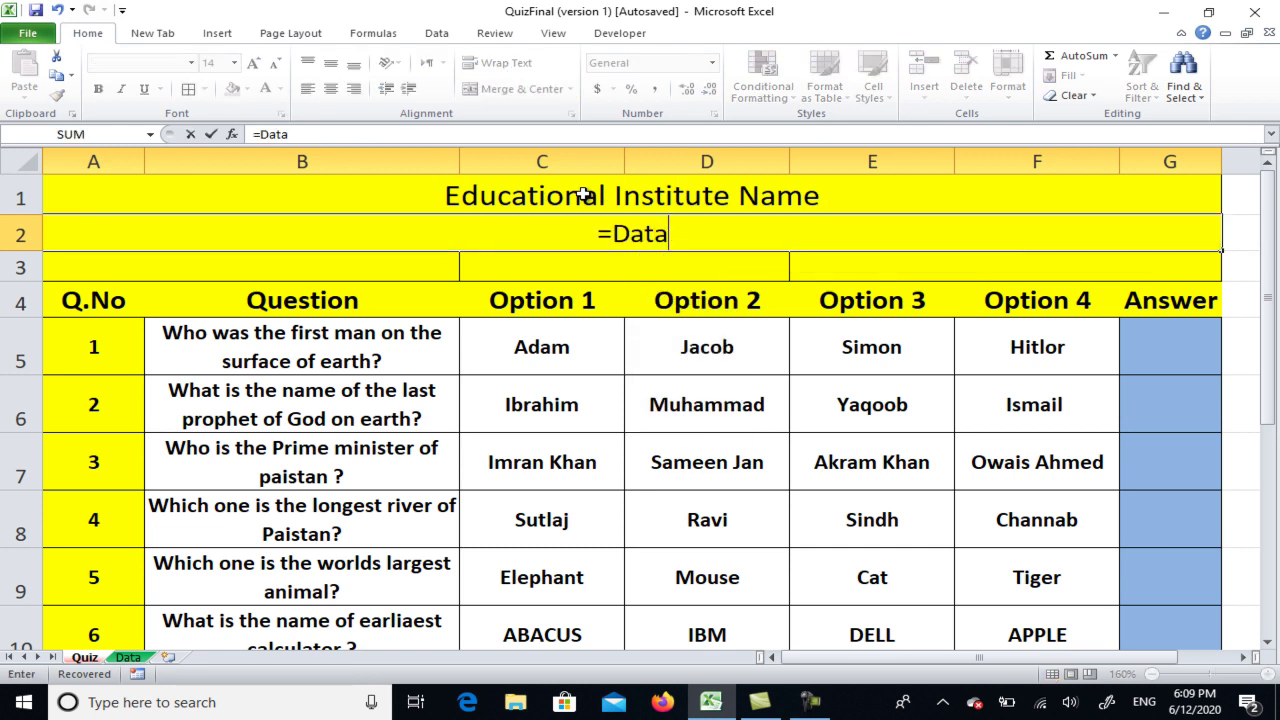
type("!")
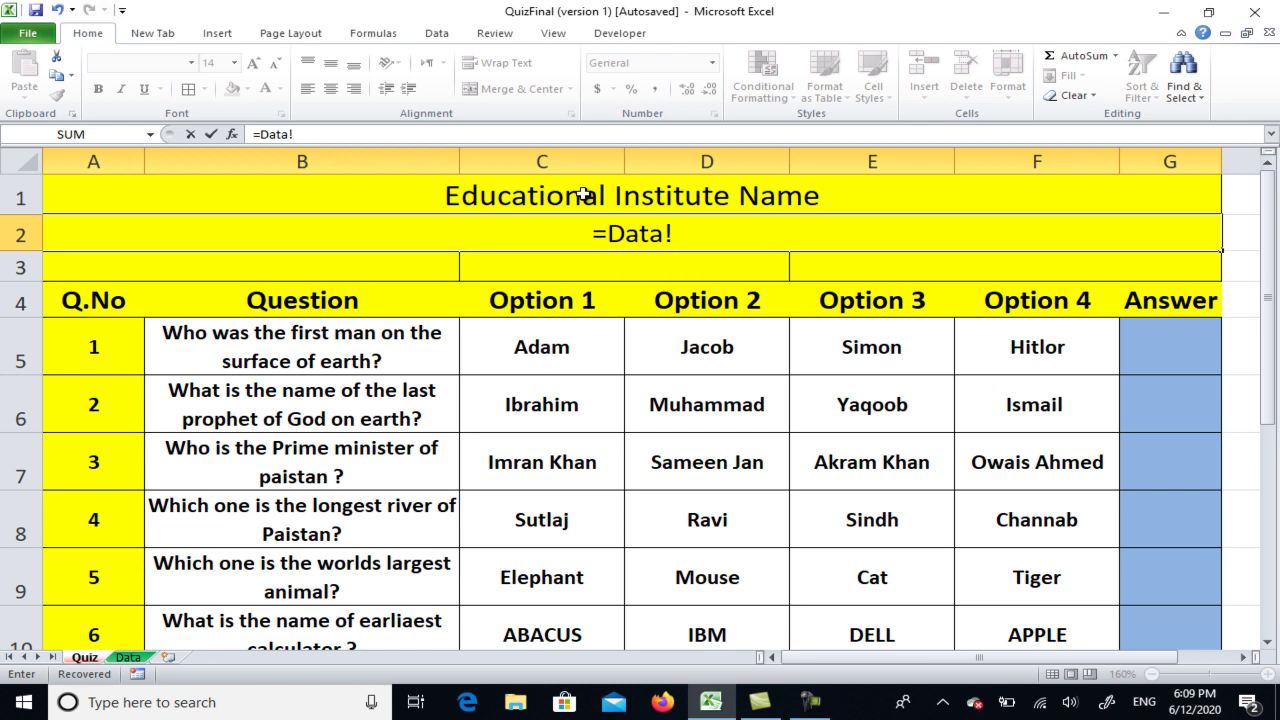
type("A2")
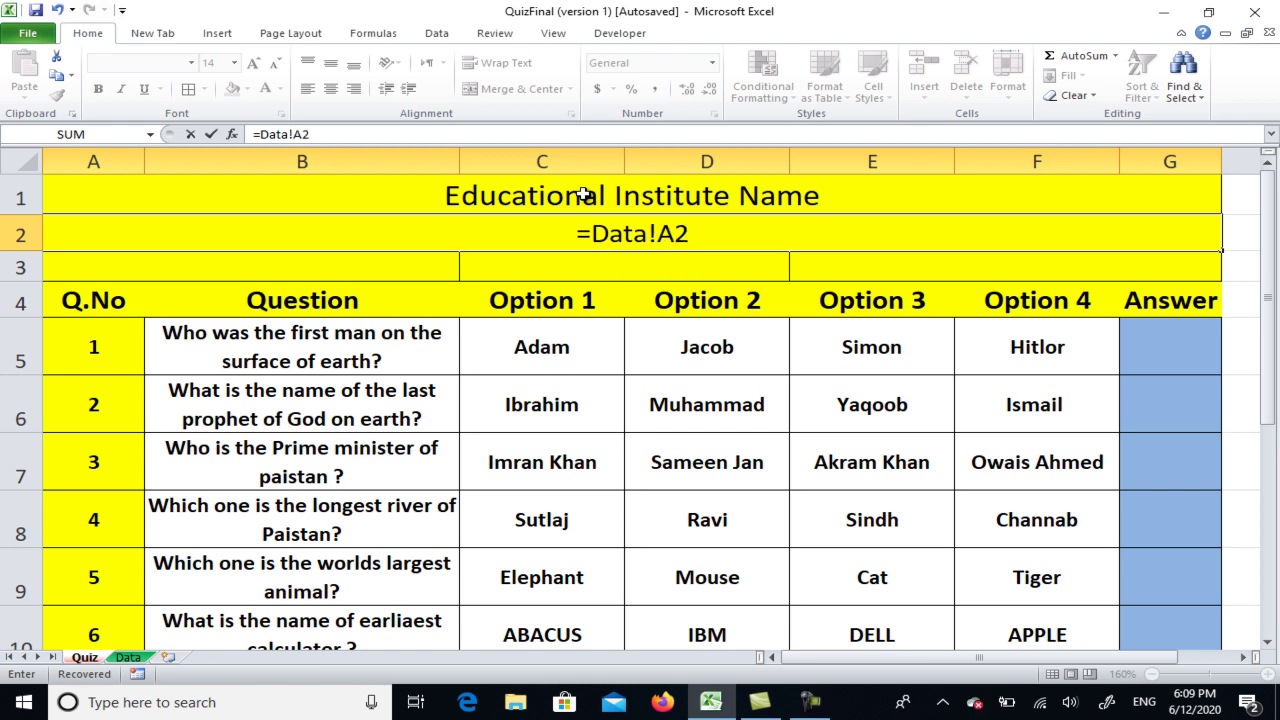
key("Return")
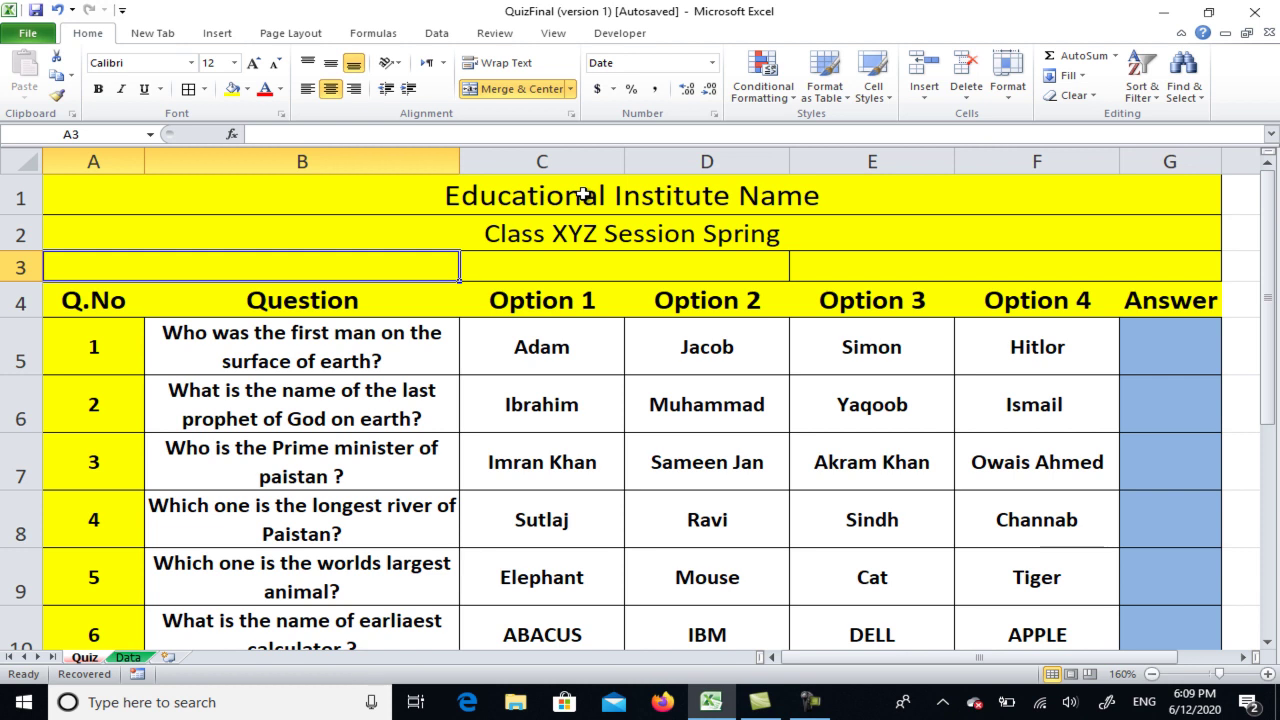
Enter =data!A3, =data!D2 and =data!F3 into row 3's date, ID and name cells
type("=data")
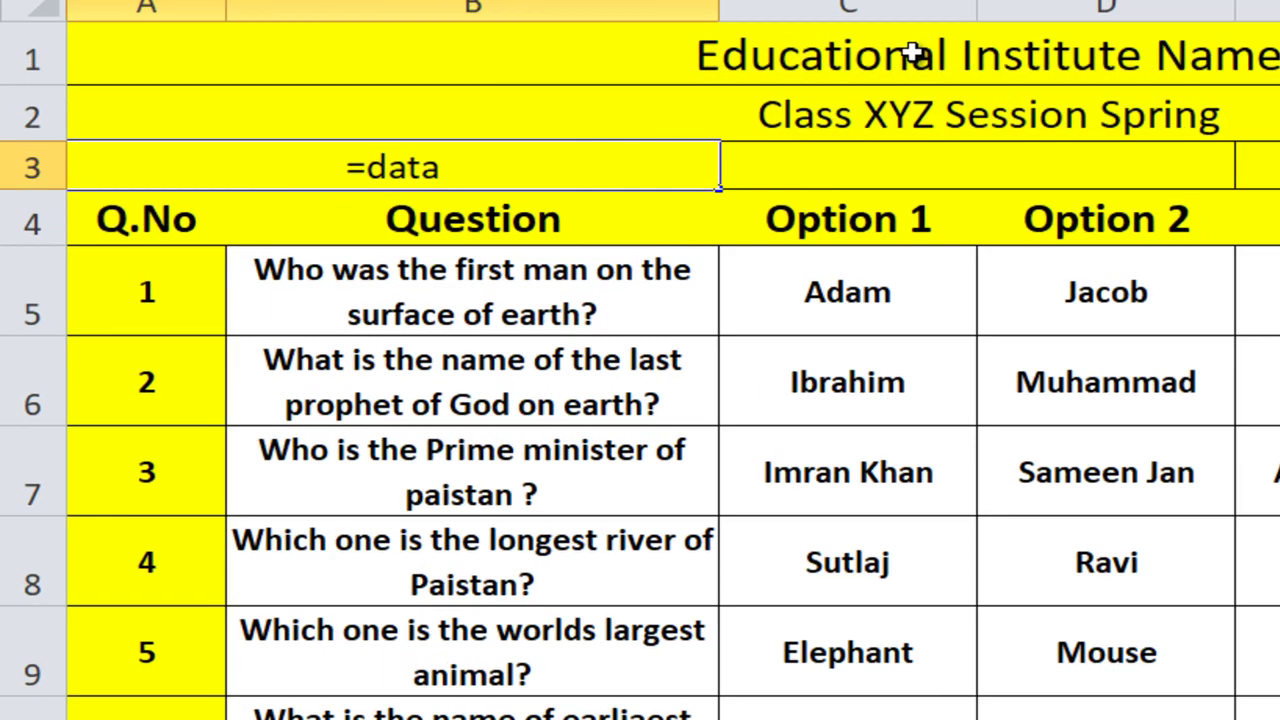
type("!")
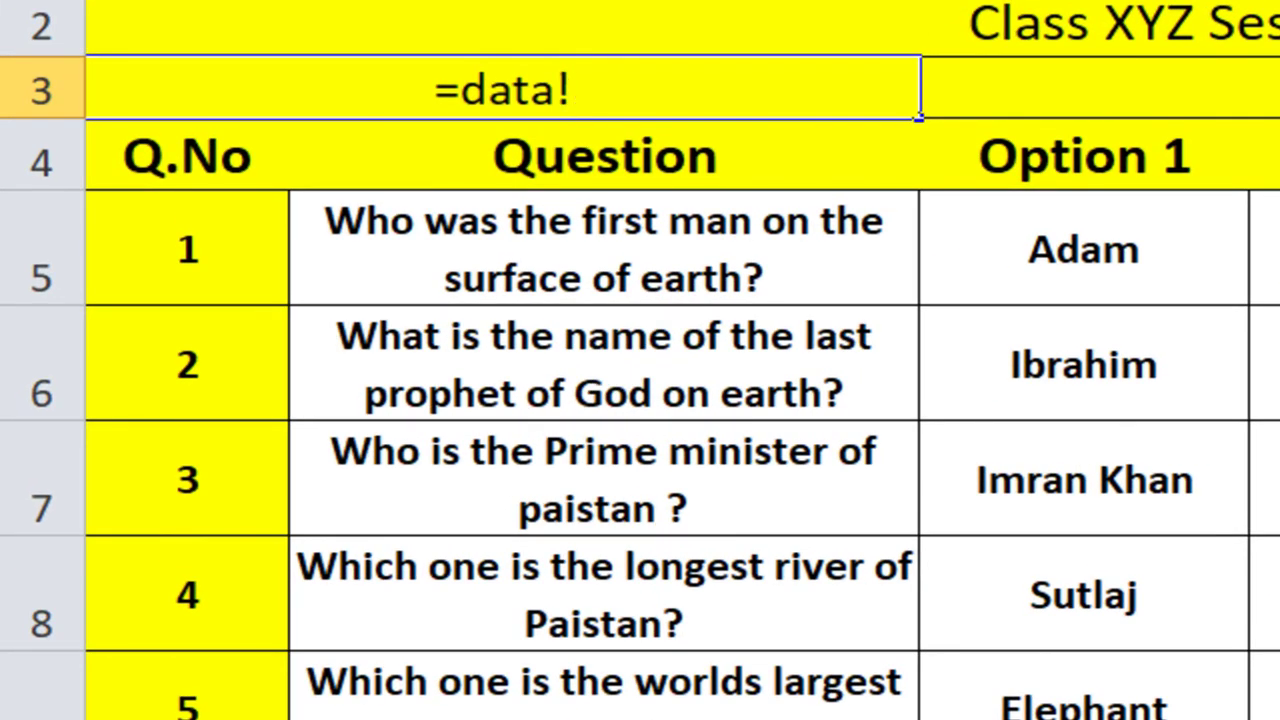
type("A3")
key("Return")
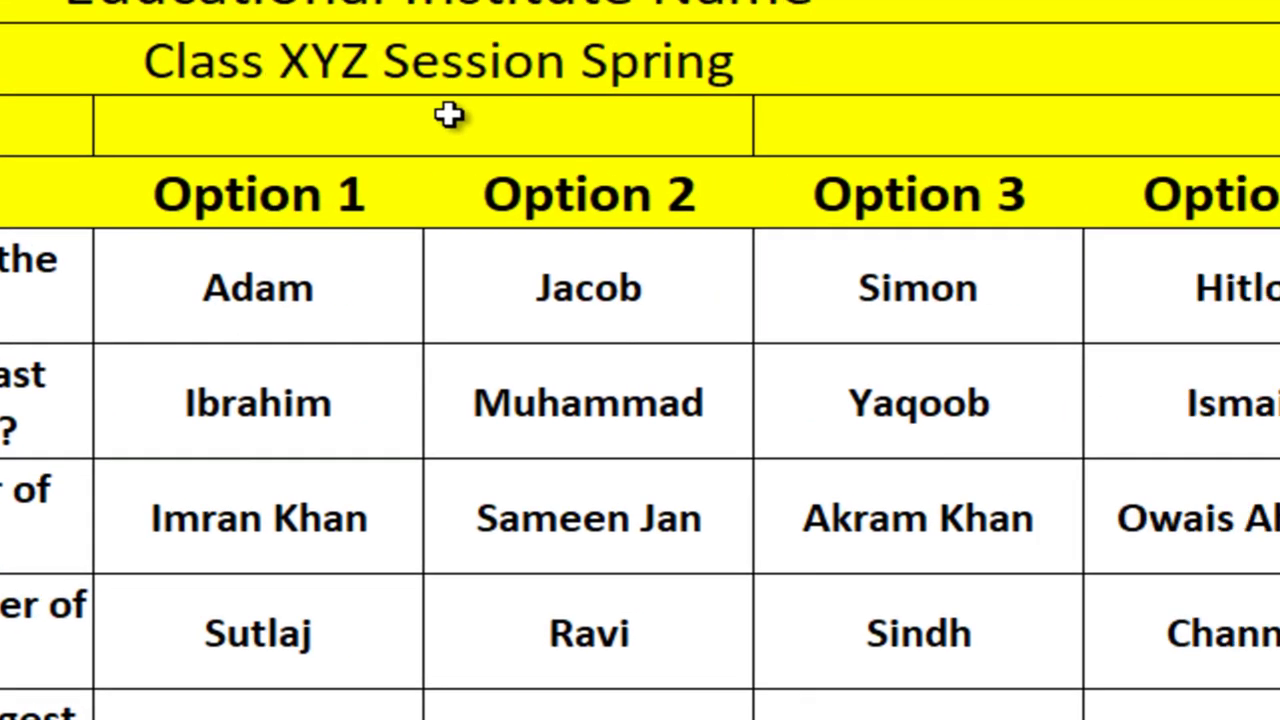
left_click(1274, 76)
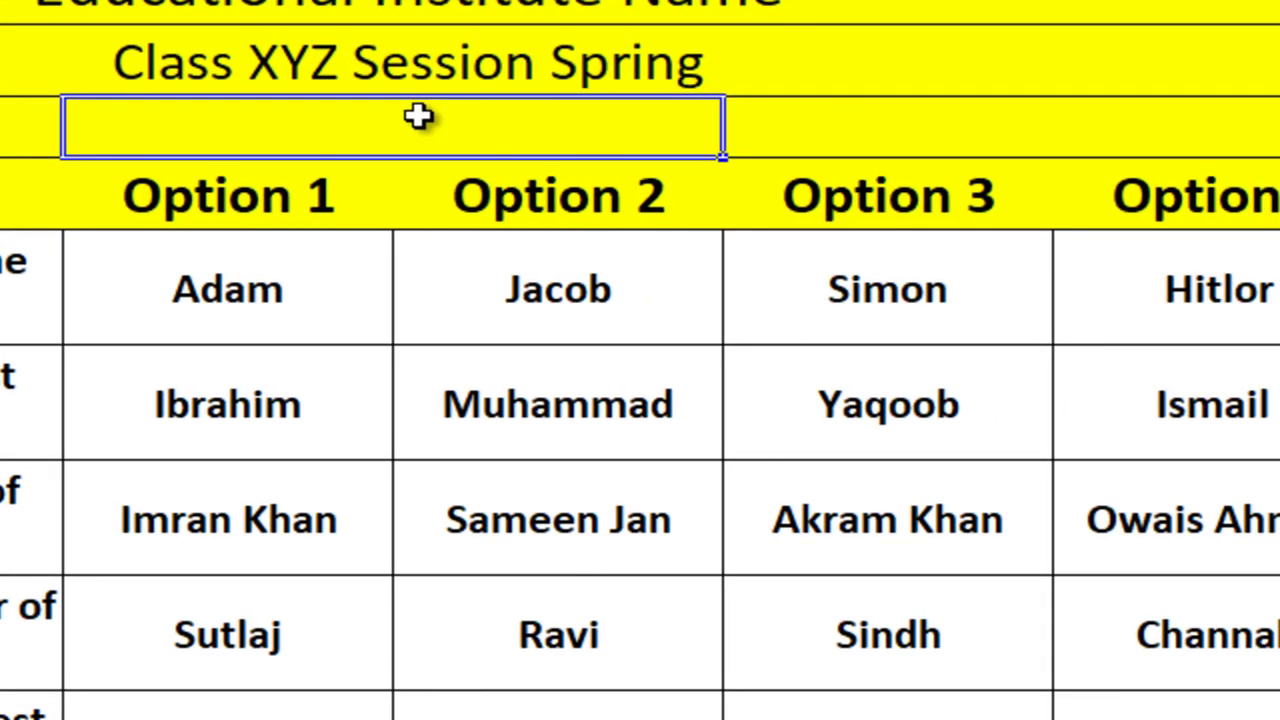
double_click(418, 116)
type("=dat")
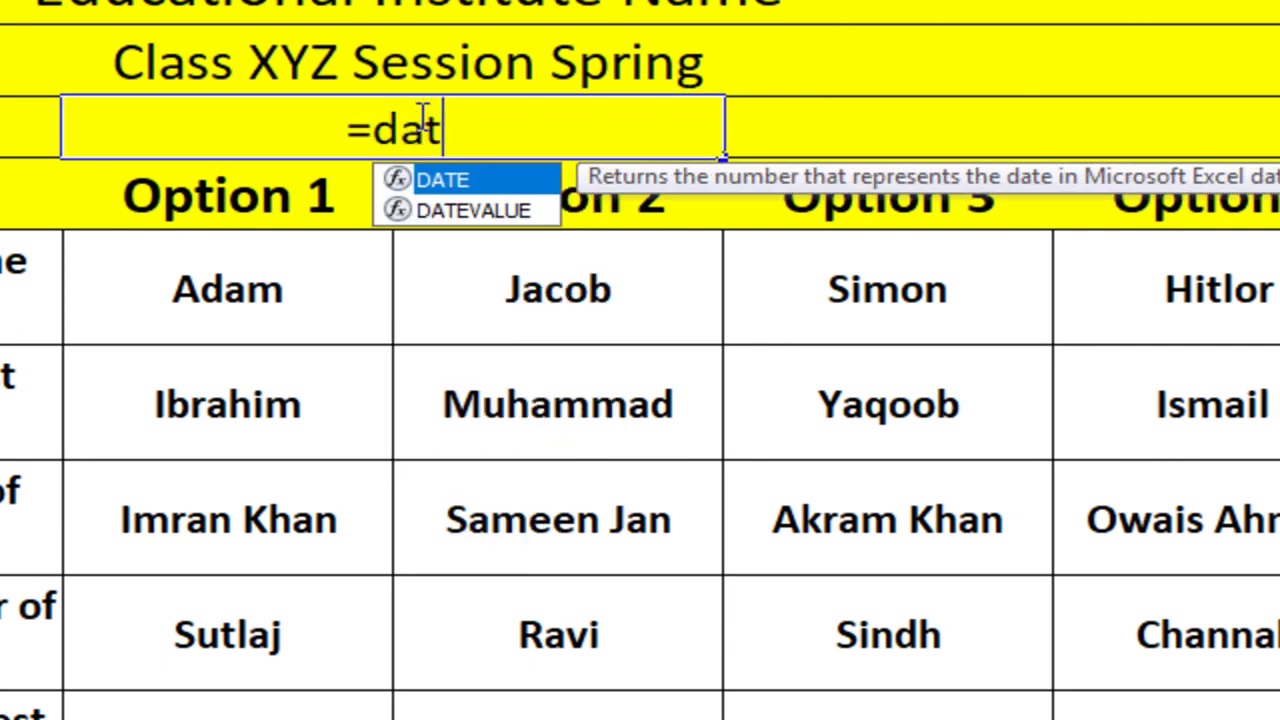
type("a!D")
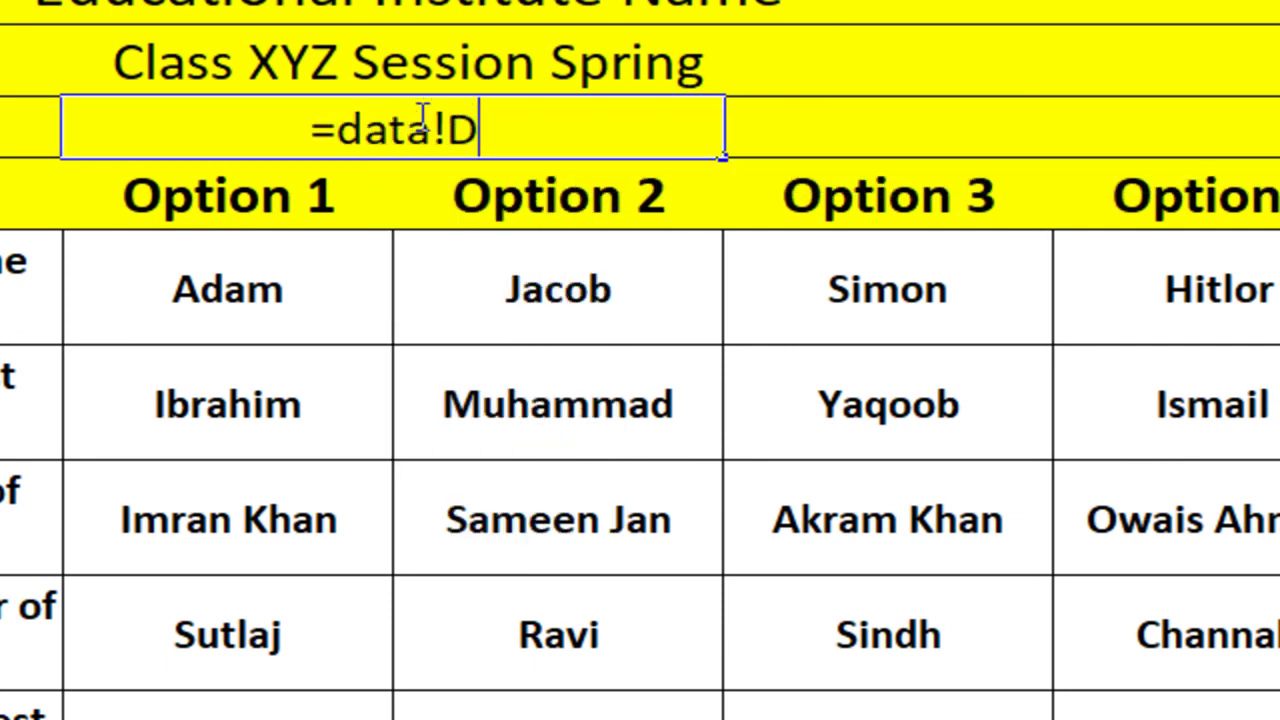
type("2")
key("Return")
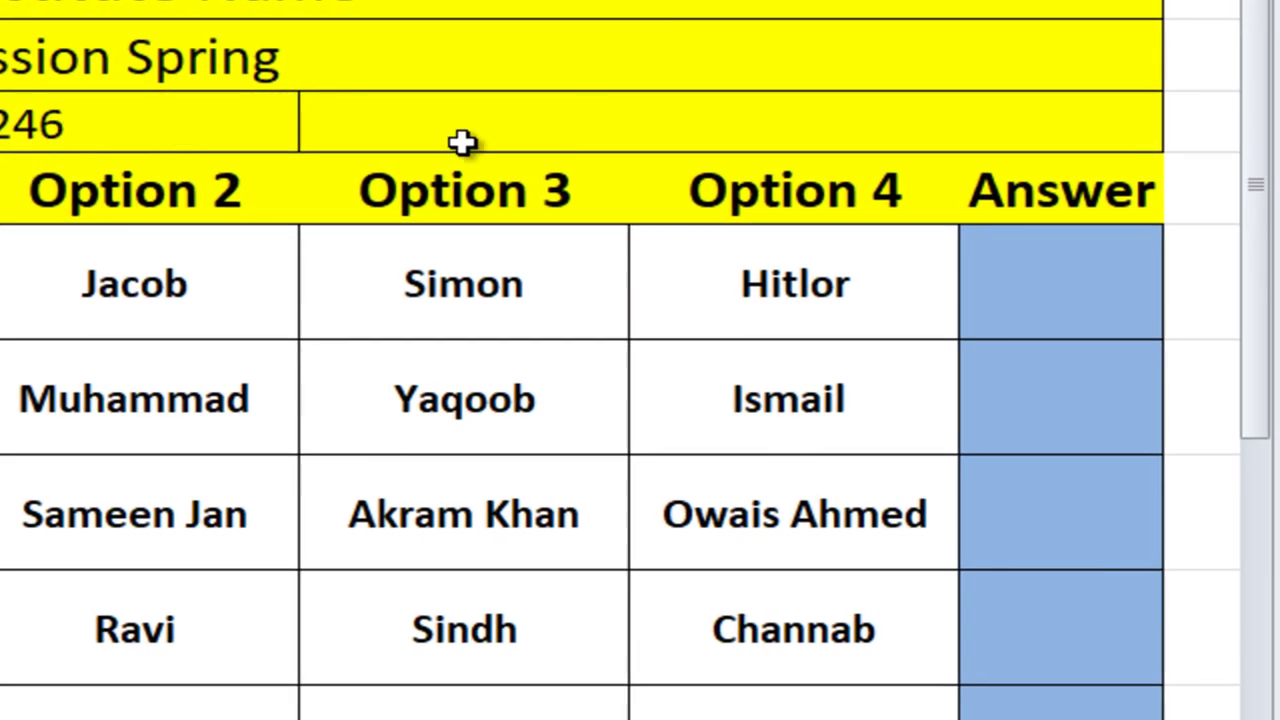
left_click(632, 118)
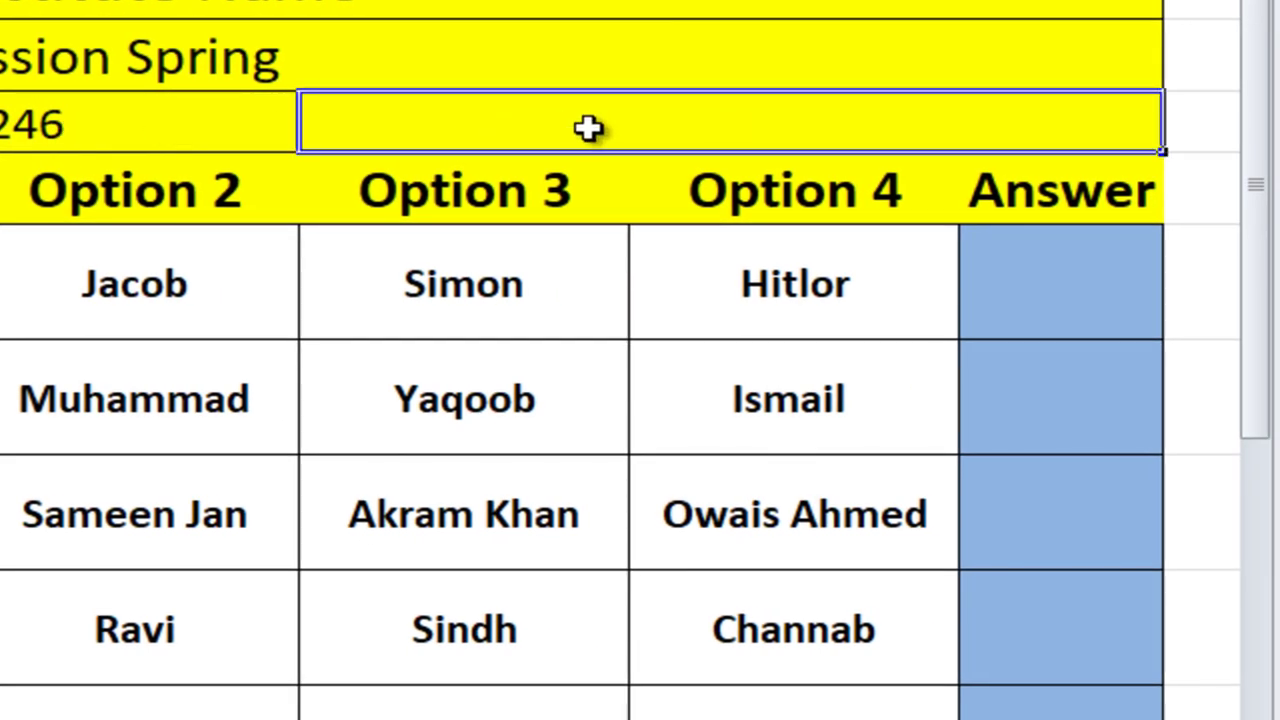
type("=data")
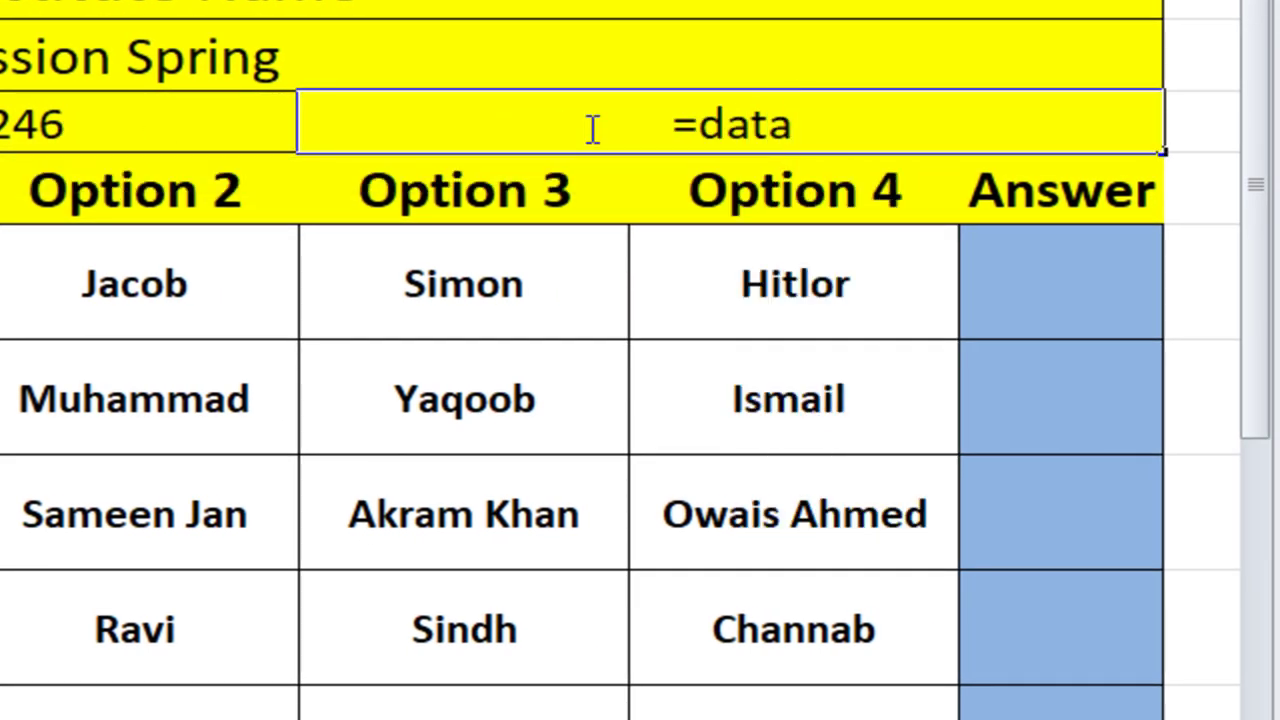
type("!F")
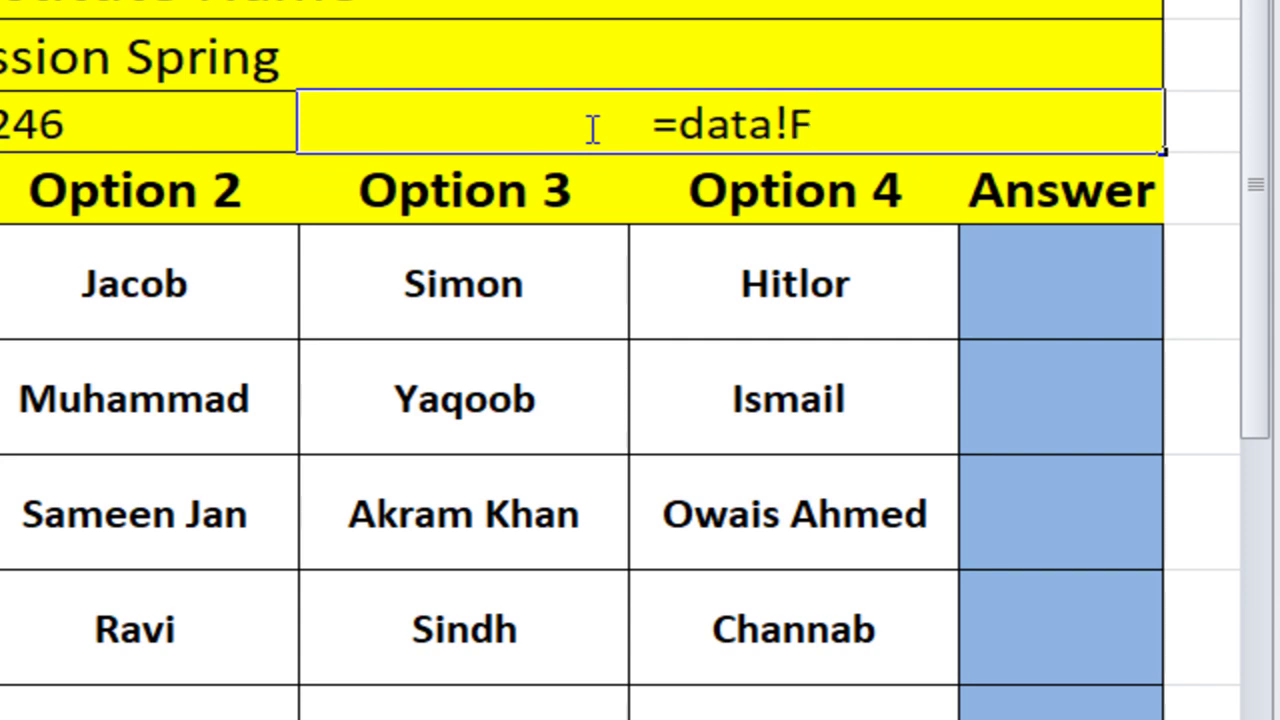
type("3")
key("Return")
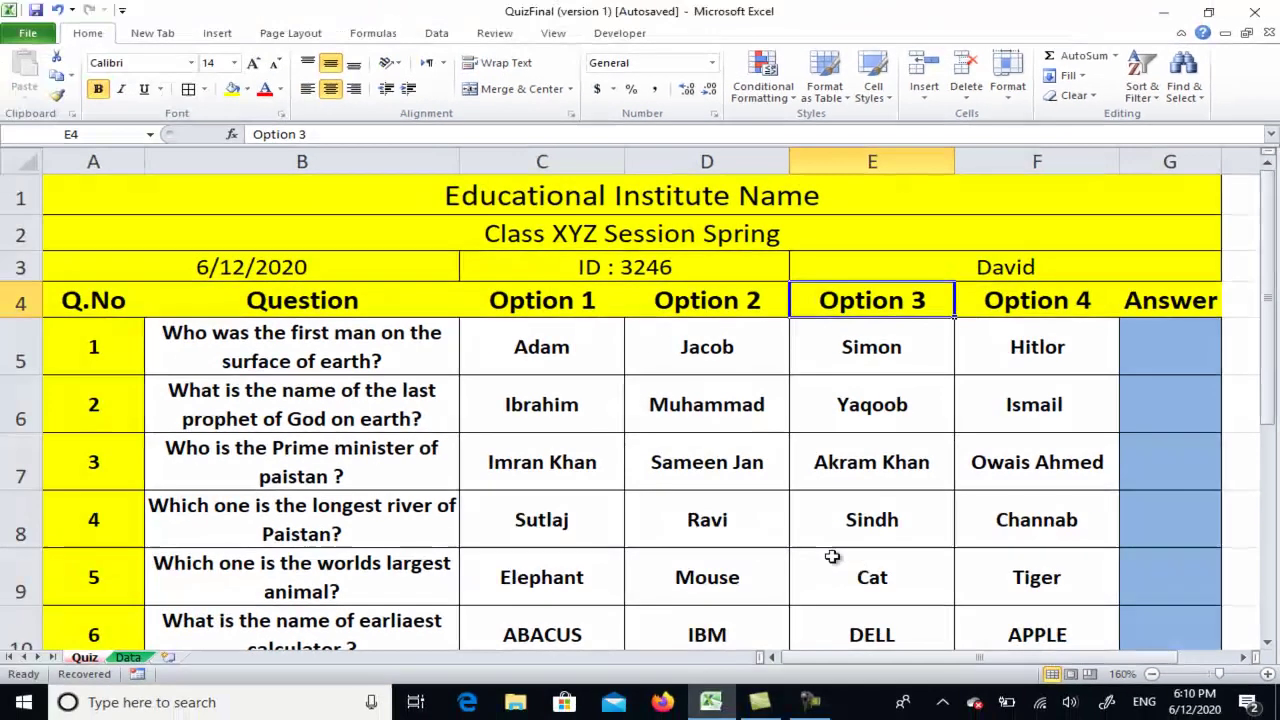
Select the whole Quiz sheet and tick Locked on the Format Cells Protection tab
left_click(122, 618)
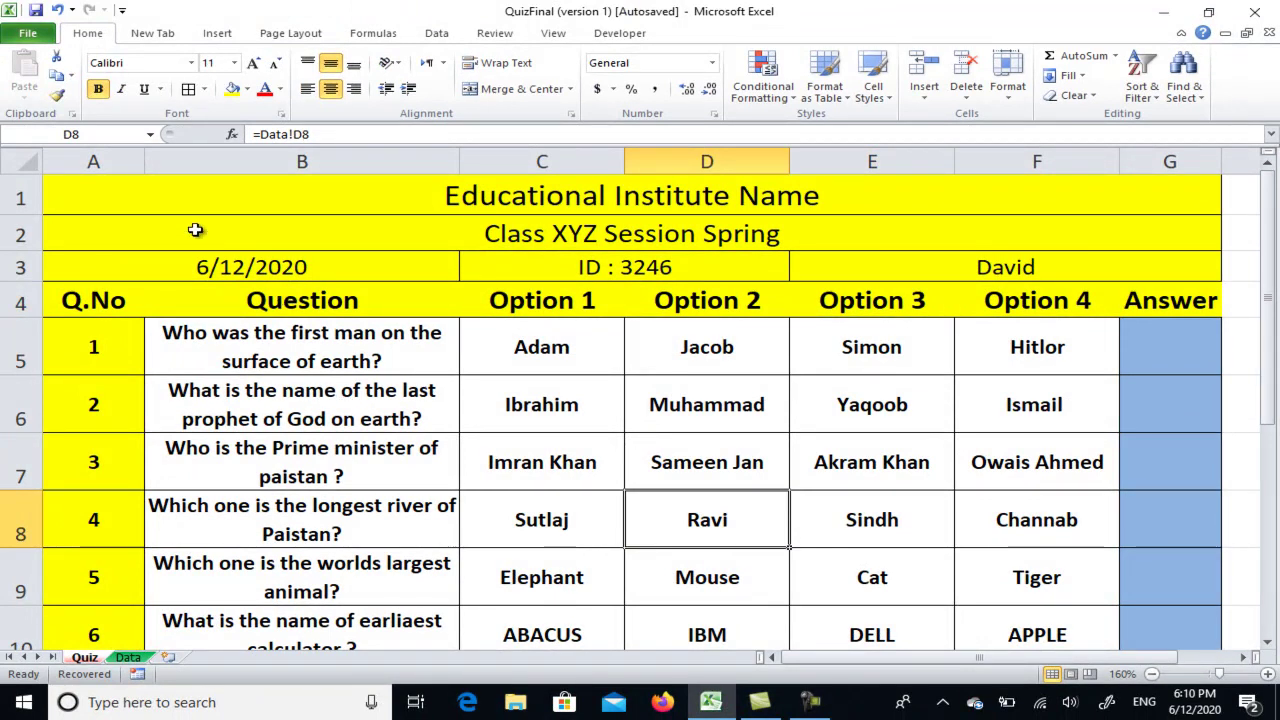
left_click(31, 165)
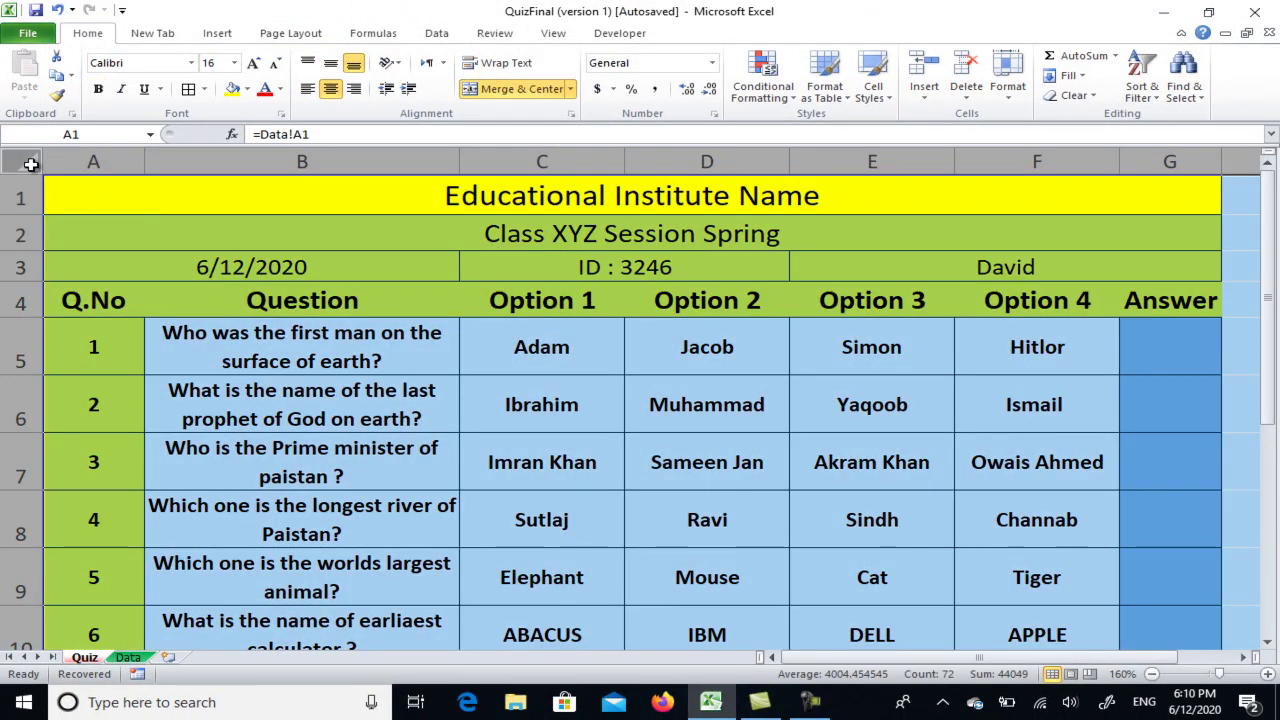
right_click(140, 352)
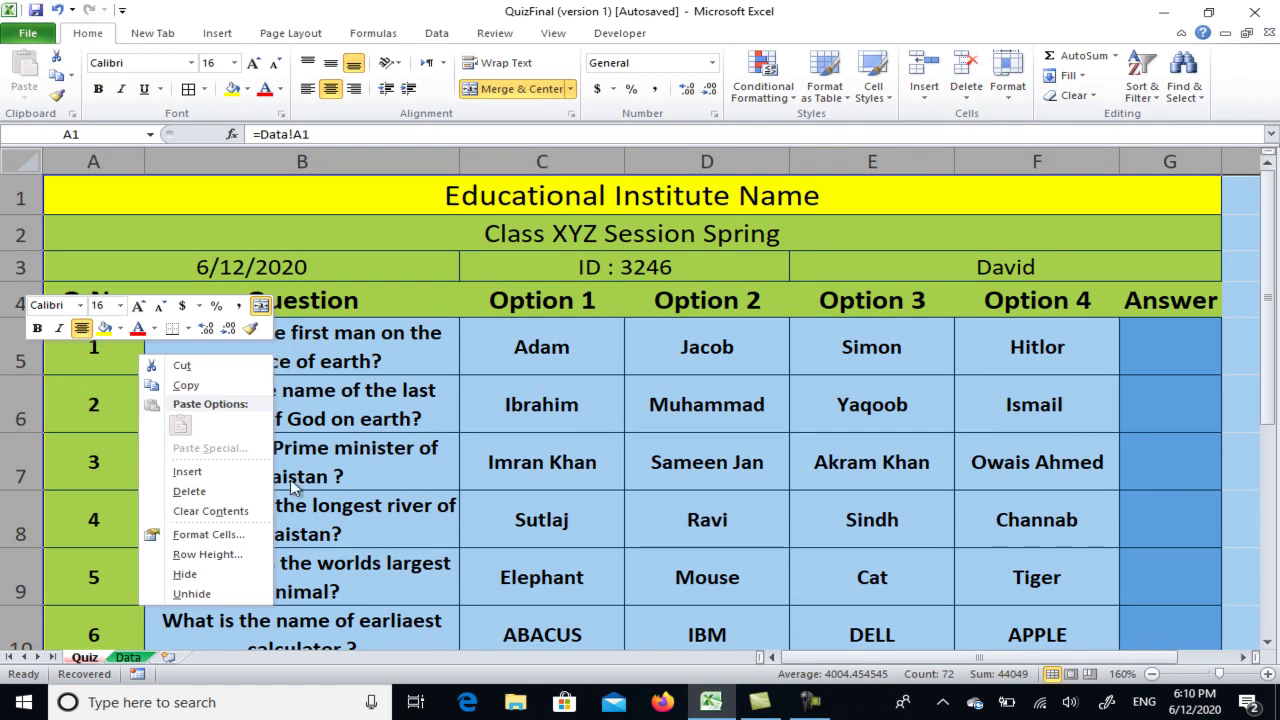
left_click(205, 535)
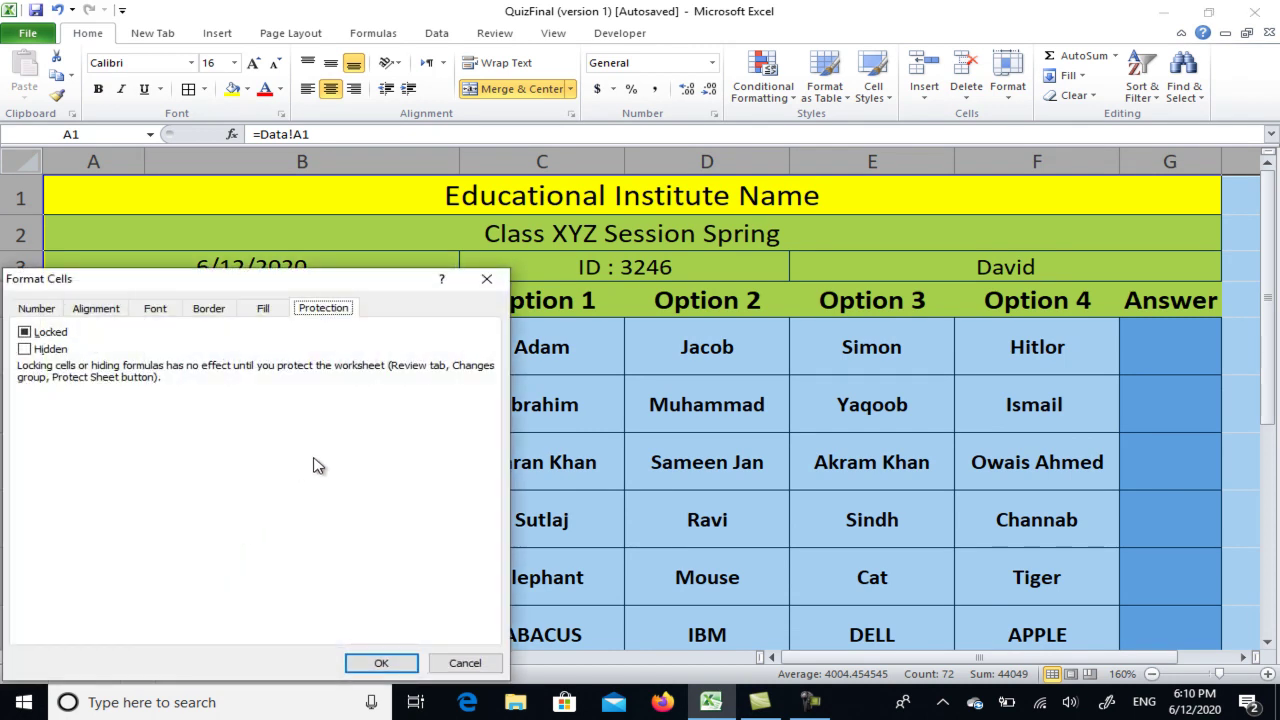
left_click(28, 334)
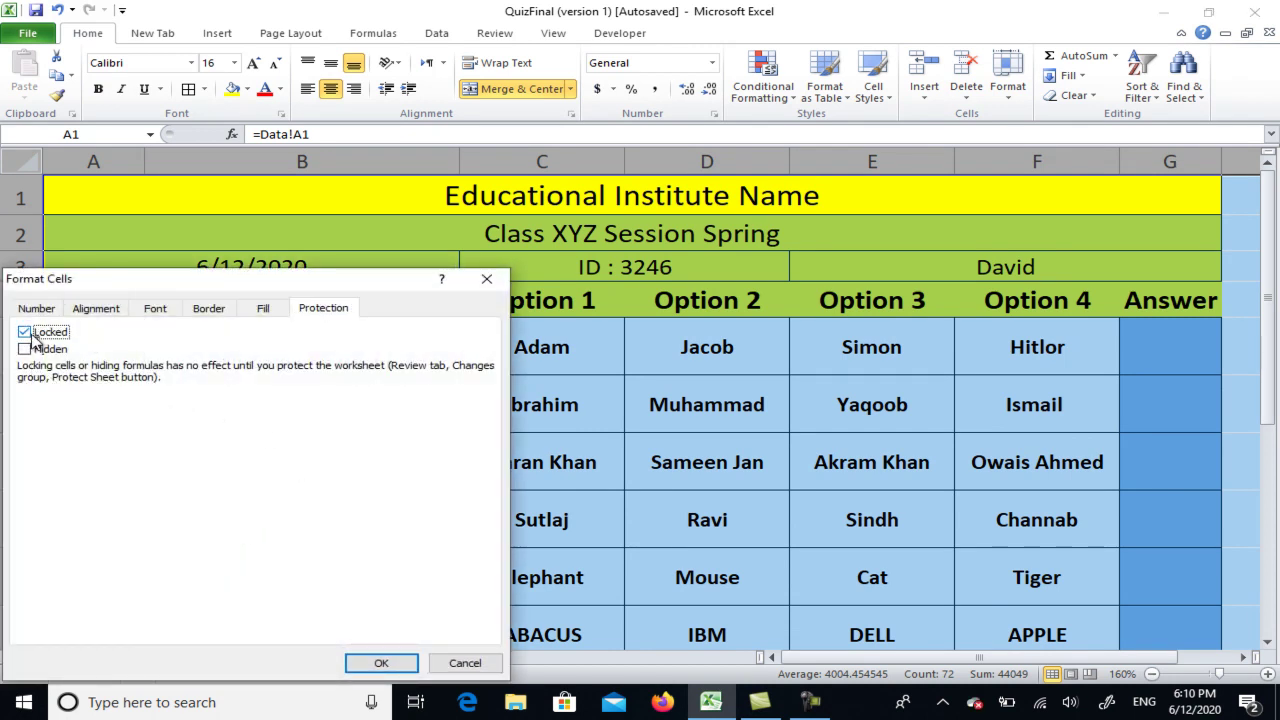
left_click(405, 663)
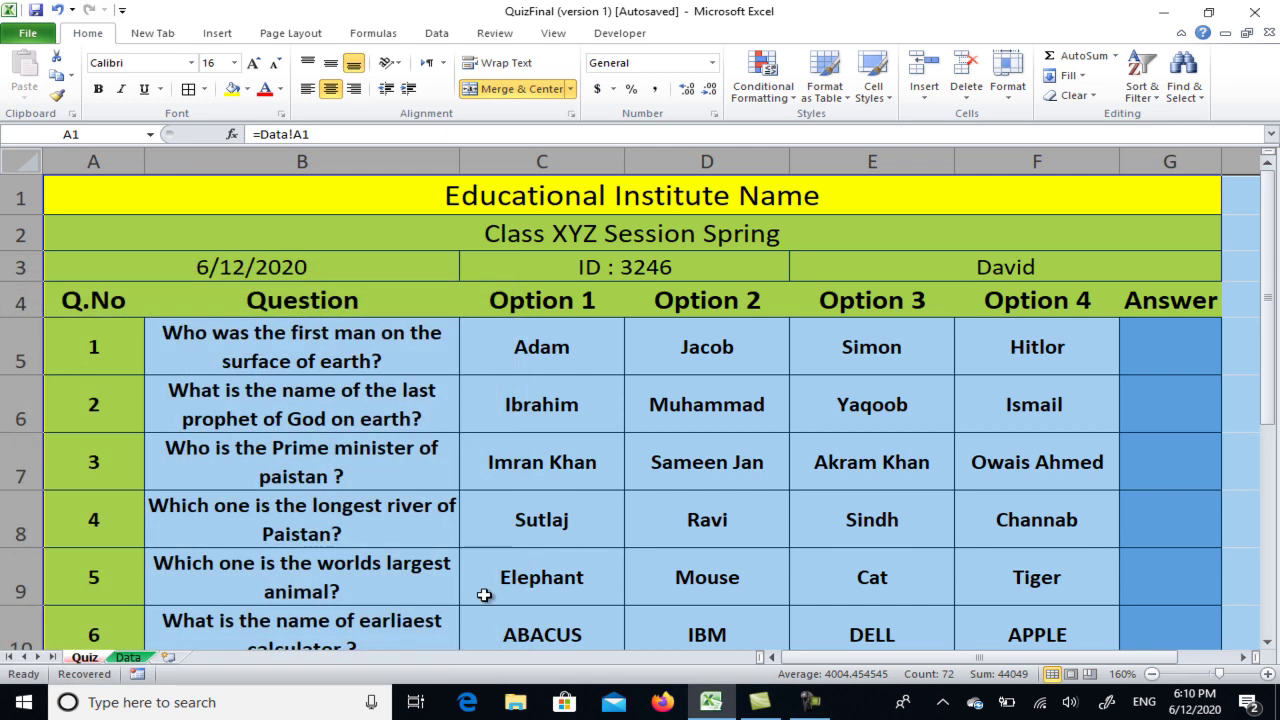
left_click(768, 472)
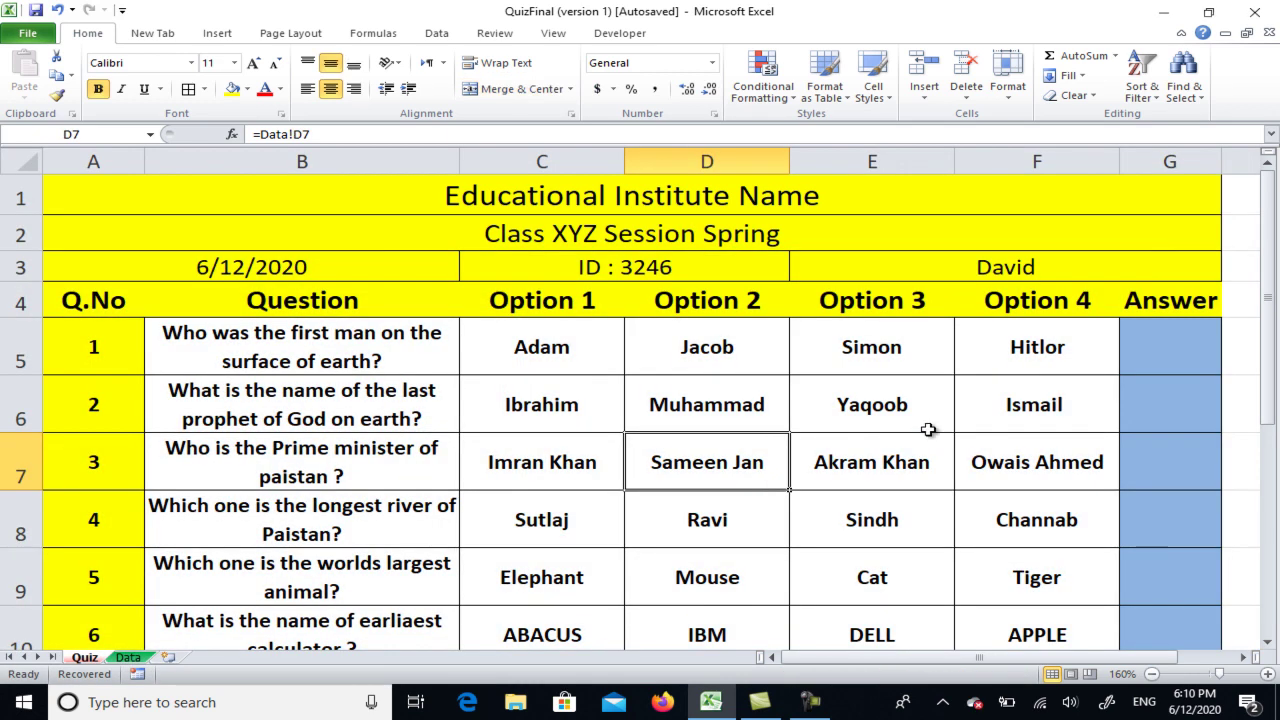
Untick Locked for Answer cells G5:G14 in the Format Cells Protection tab
left_click_drag(1172, 341, 1150, 540)
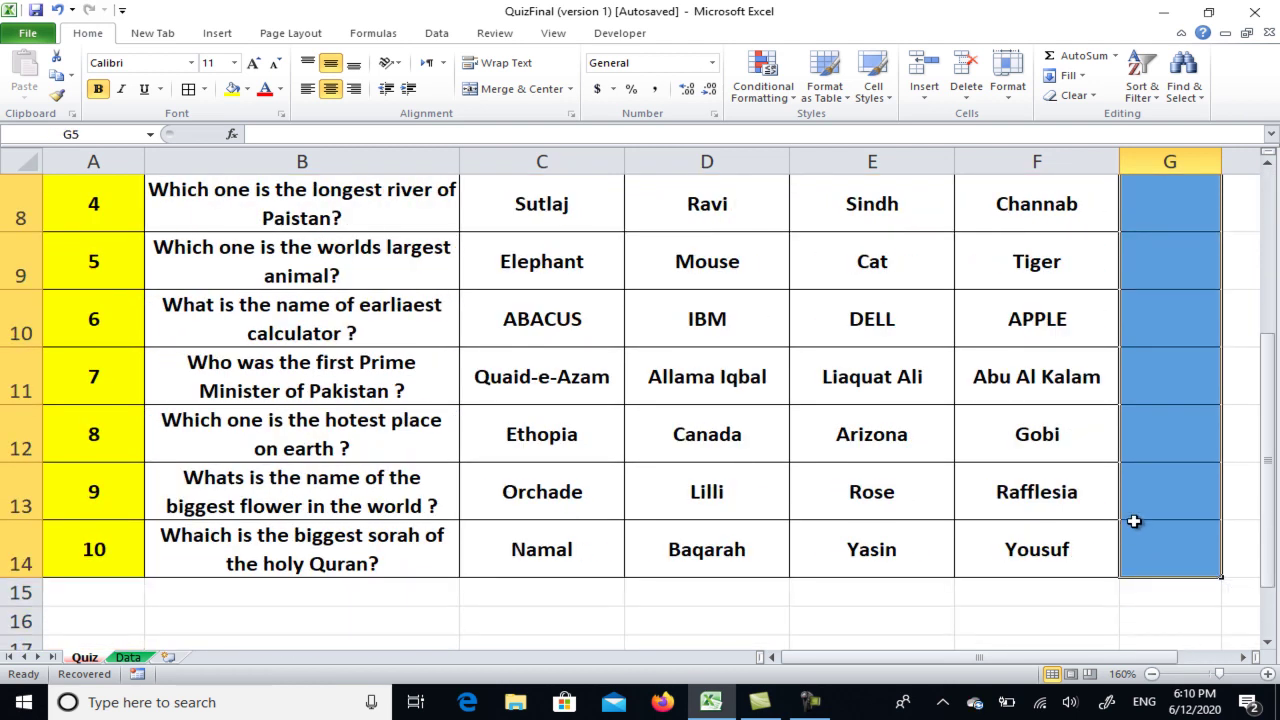
right_click(1151, 334)
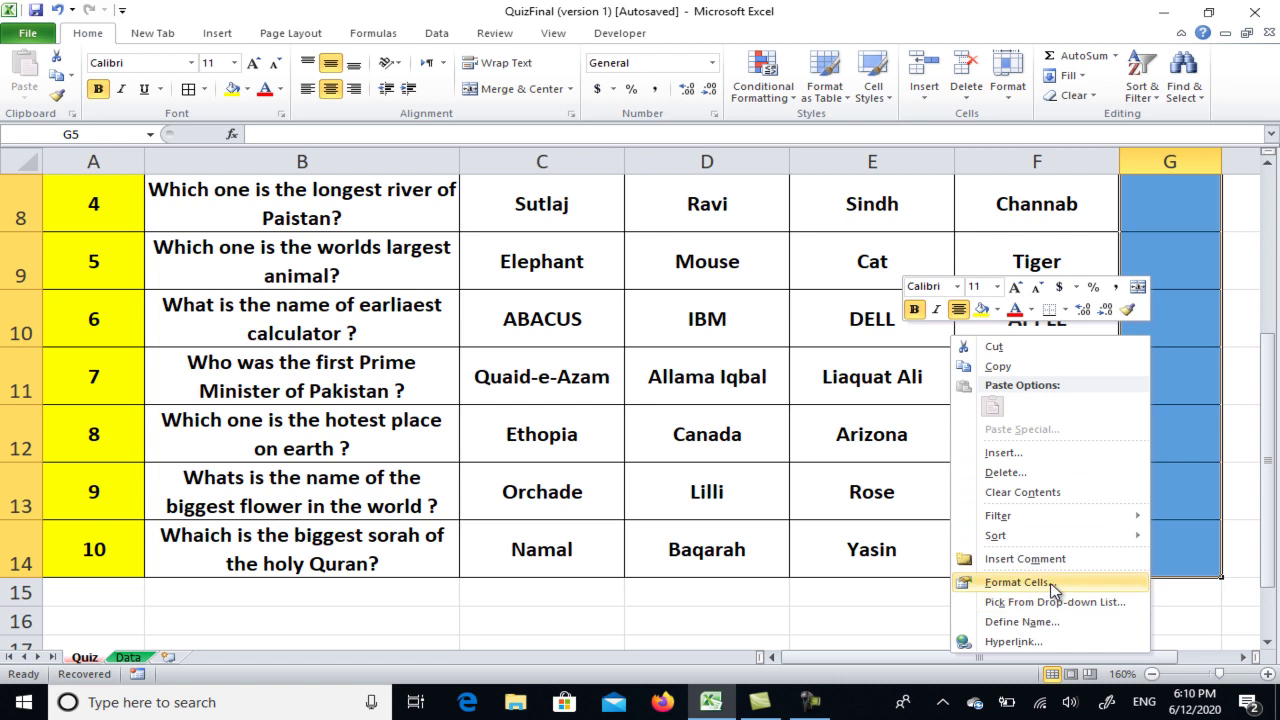
left_click(1050, 582)
left_click(791, 332)
left_click(1147, 663)
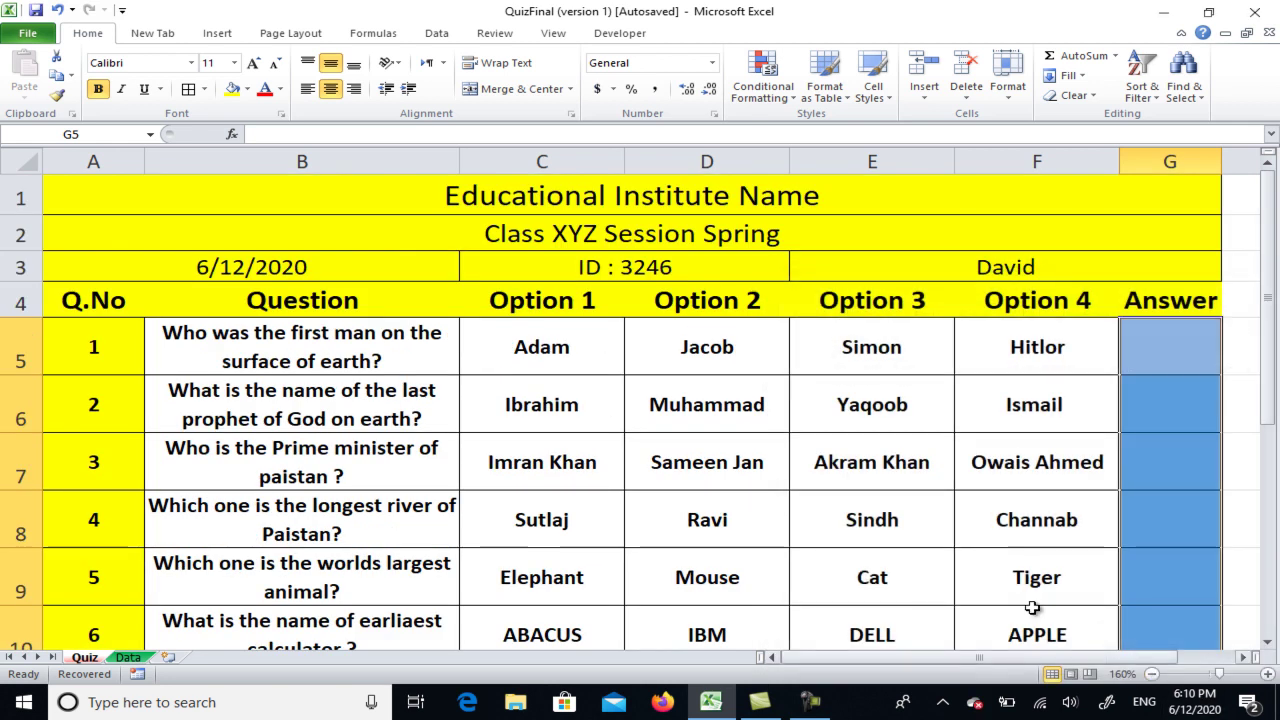
left_click(499, 38)
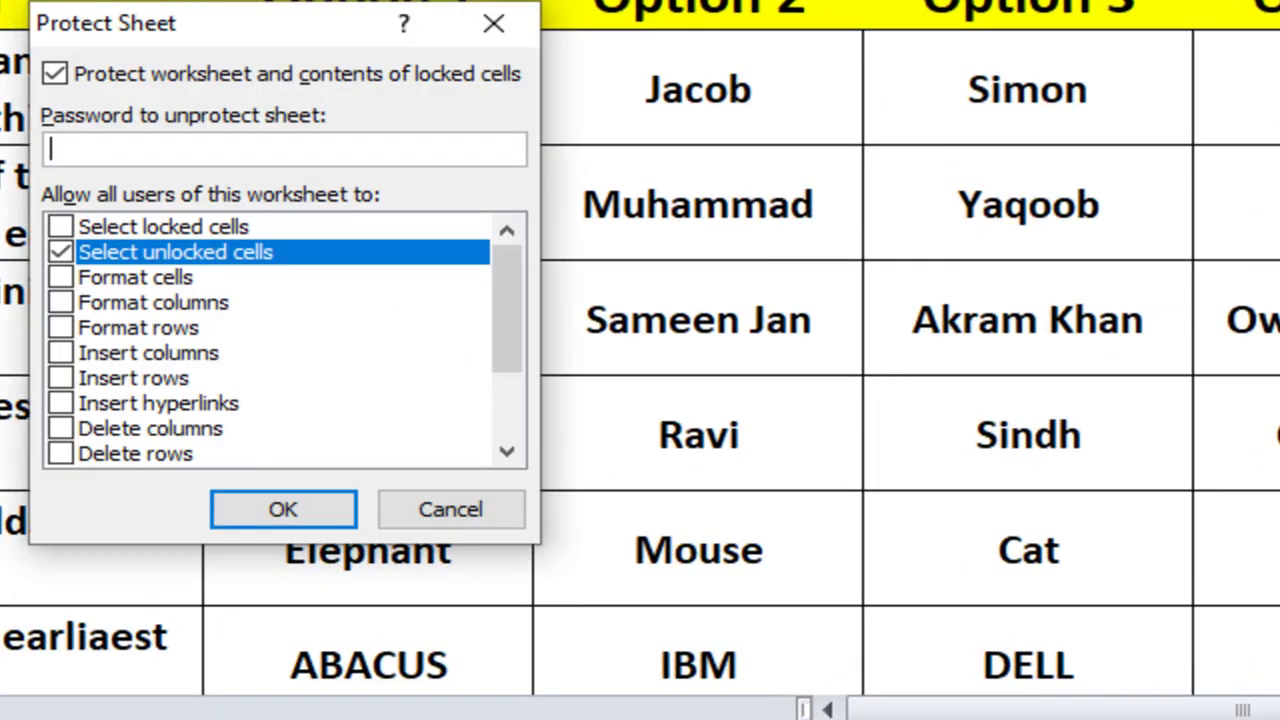
Protect the Quiz sheet with a password, allowing only selection of unlocked cells
left_click(62, 149)
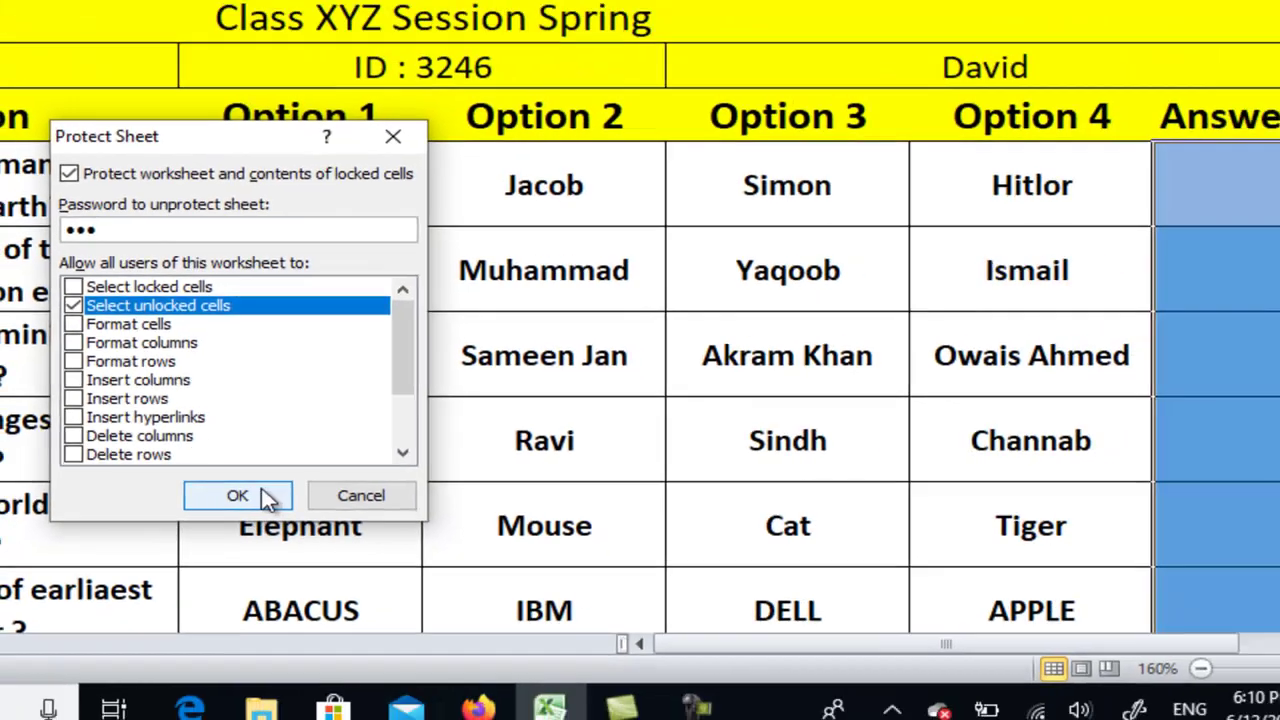
left_click(290, 509)
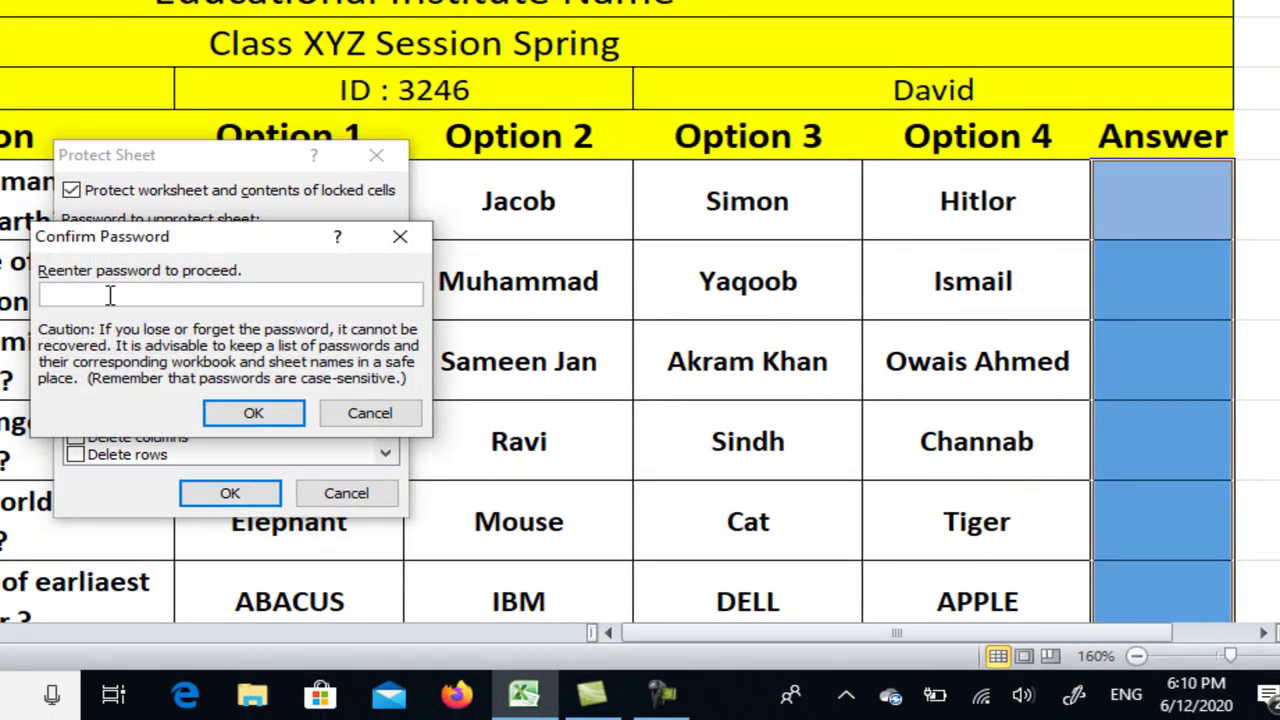
type("123")
left_click(253, 412)
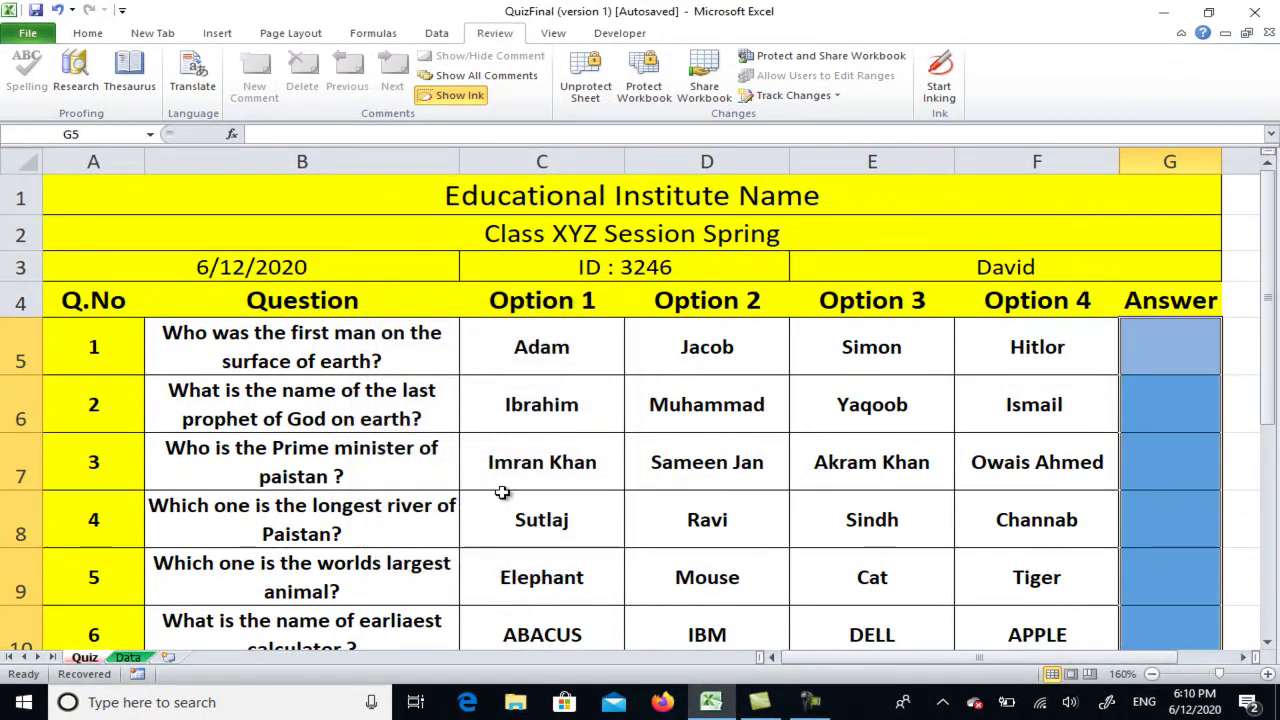
Type test answers 1 in G5 and 2 in G6, then go to the Data sheet
left_click(1158, 357)
type("1")
key("Return")
type("2")
key("Return")
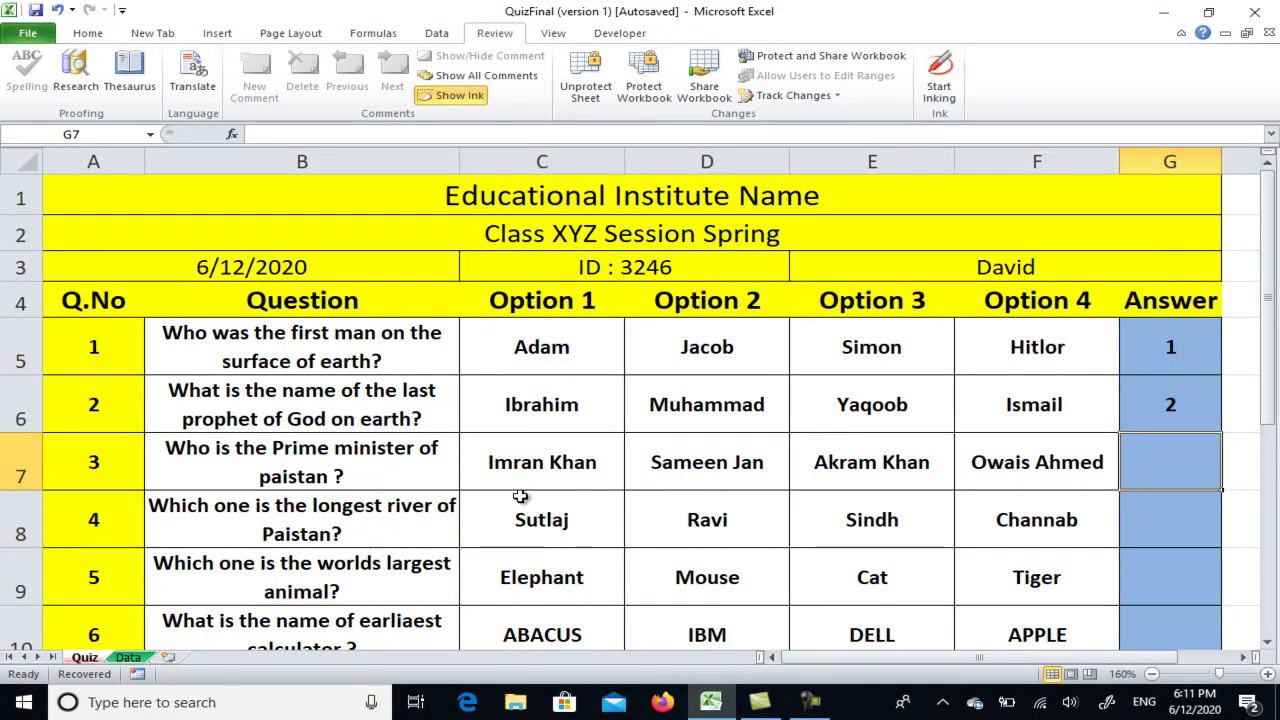
left_click(127, 657)
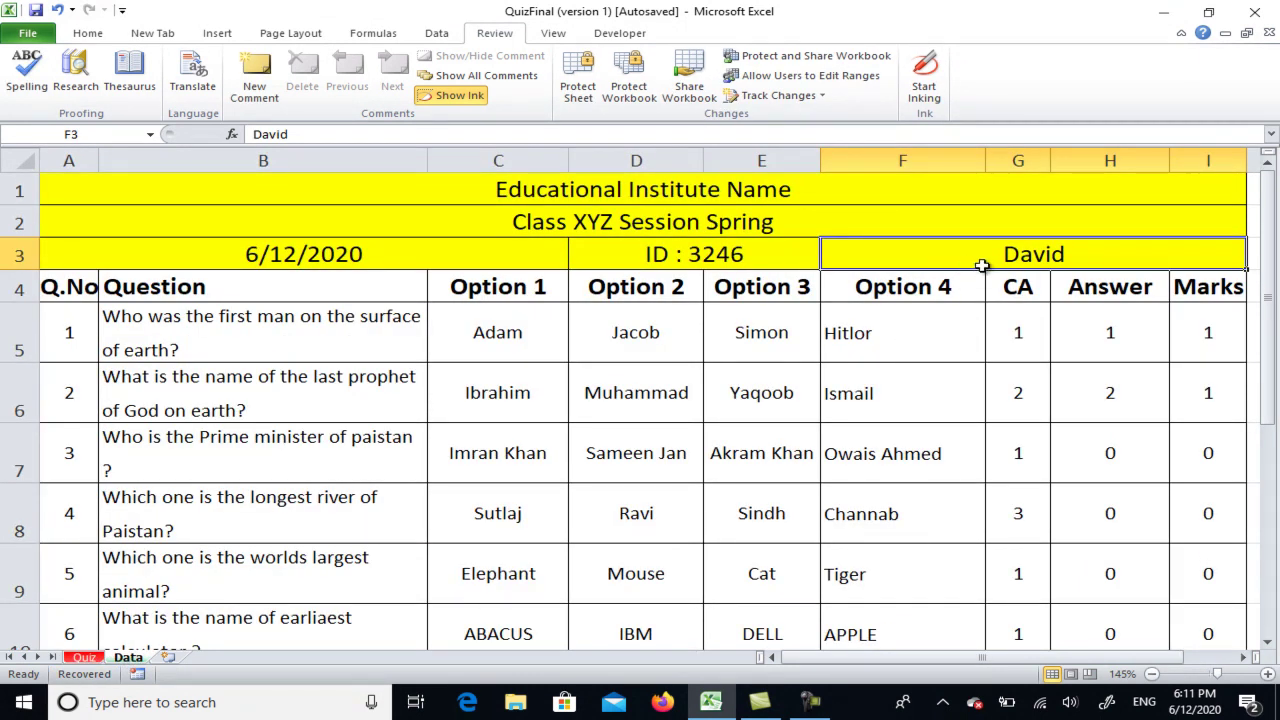
Select the whole Data sheet and untick Locked on the Format Cells Protection tab
left_click(18, 157)
right_click(190, 287)
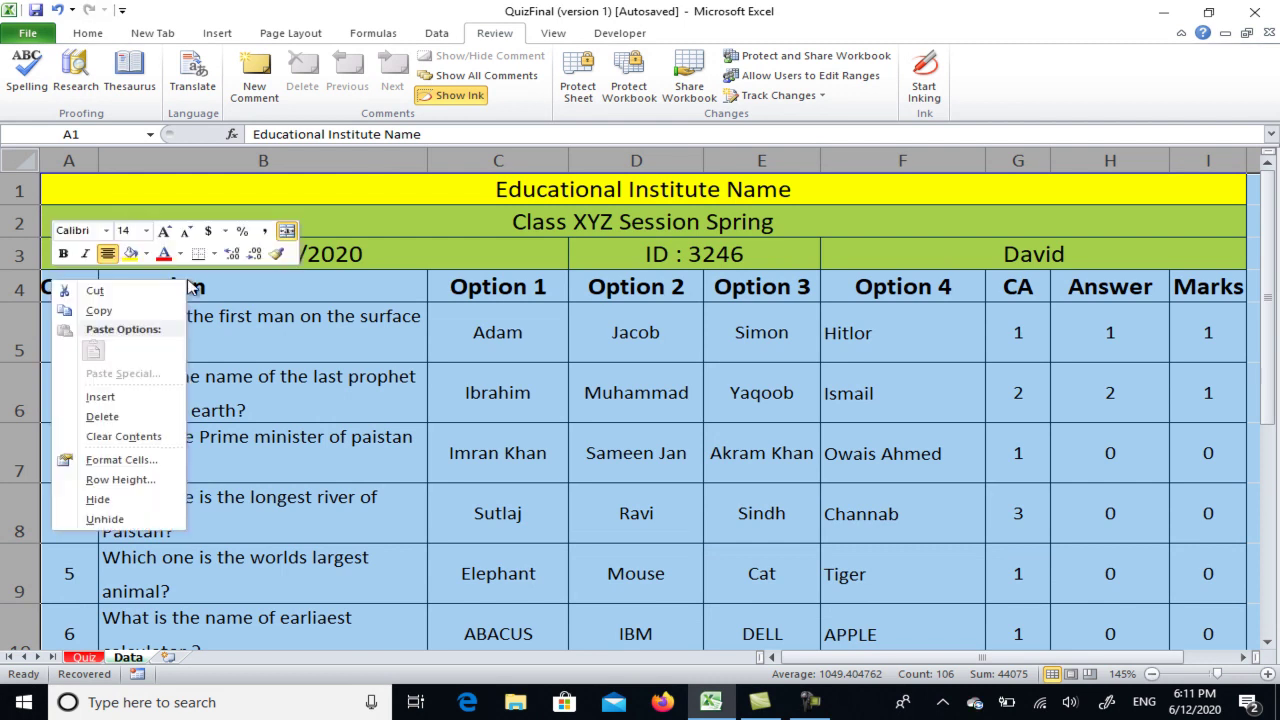
left_click(133, 462)
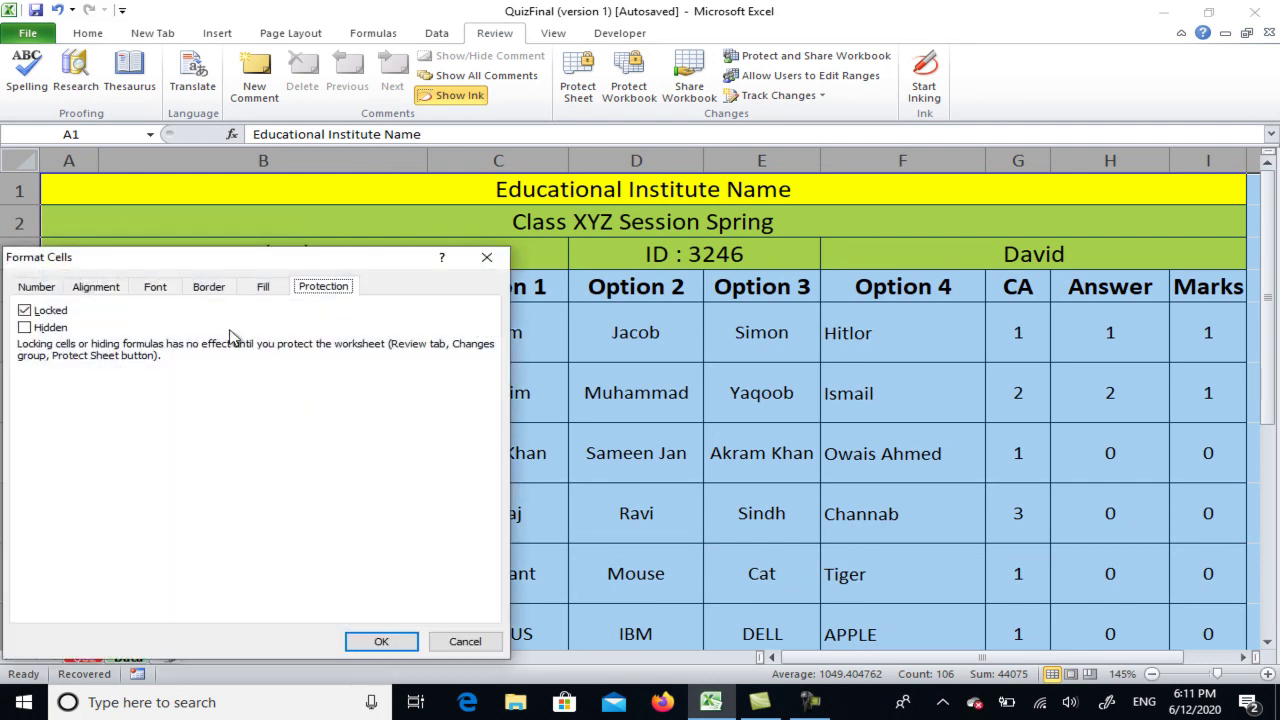
left_click(25, 311)
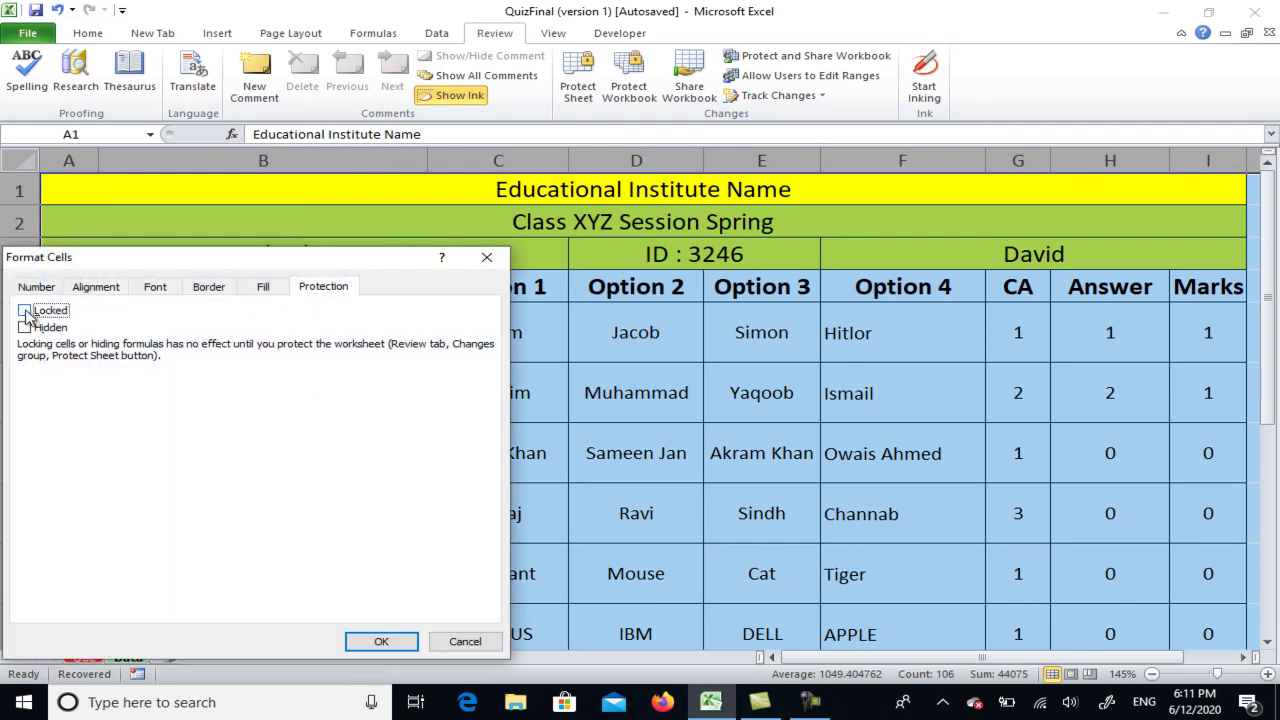
left_click(398, 643)
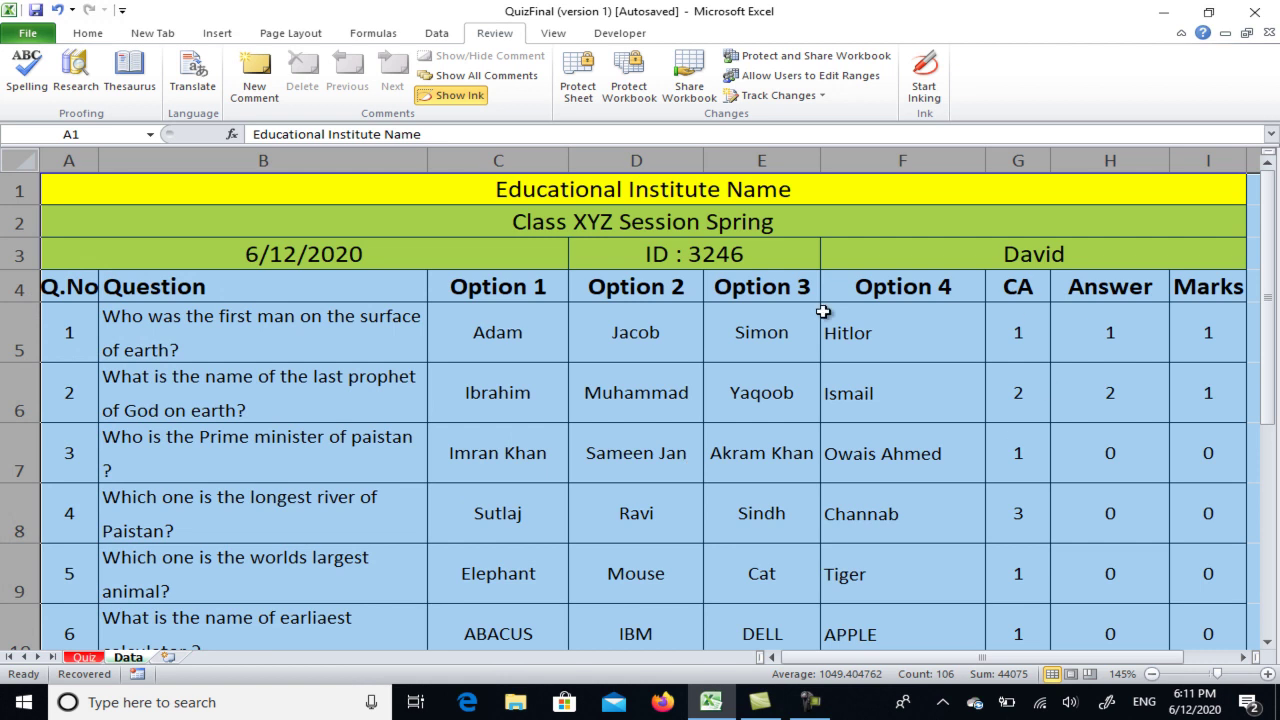
Hide column G (CA) on the Data sheet from its header's right-click menu
left_click(1016, 160)
right_click(1016, 160)
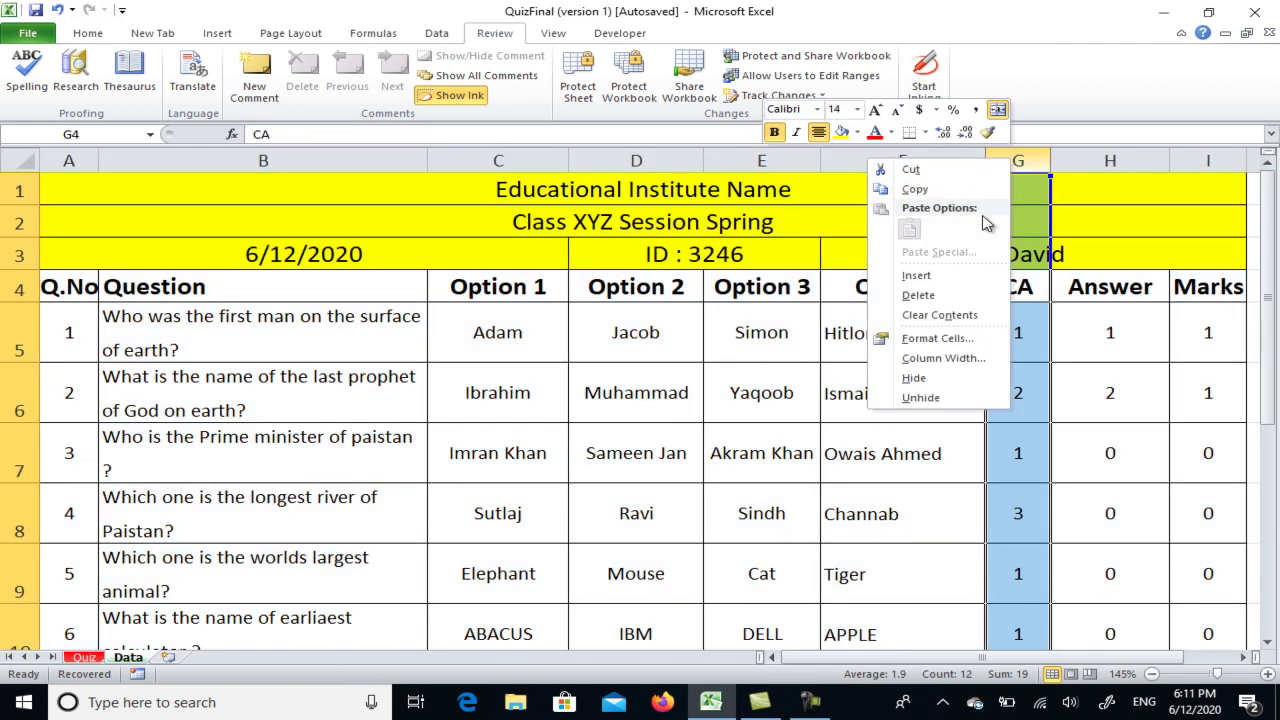
left_click(908, 380)
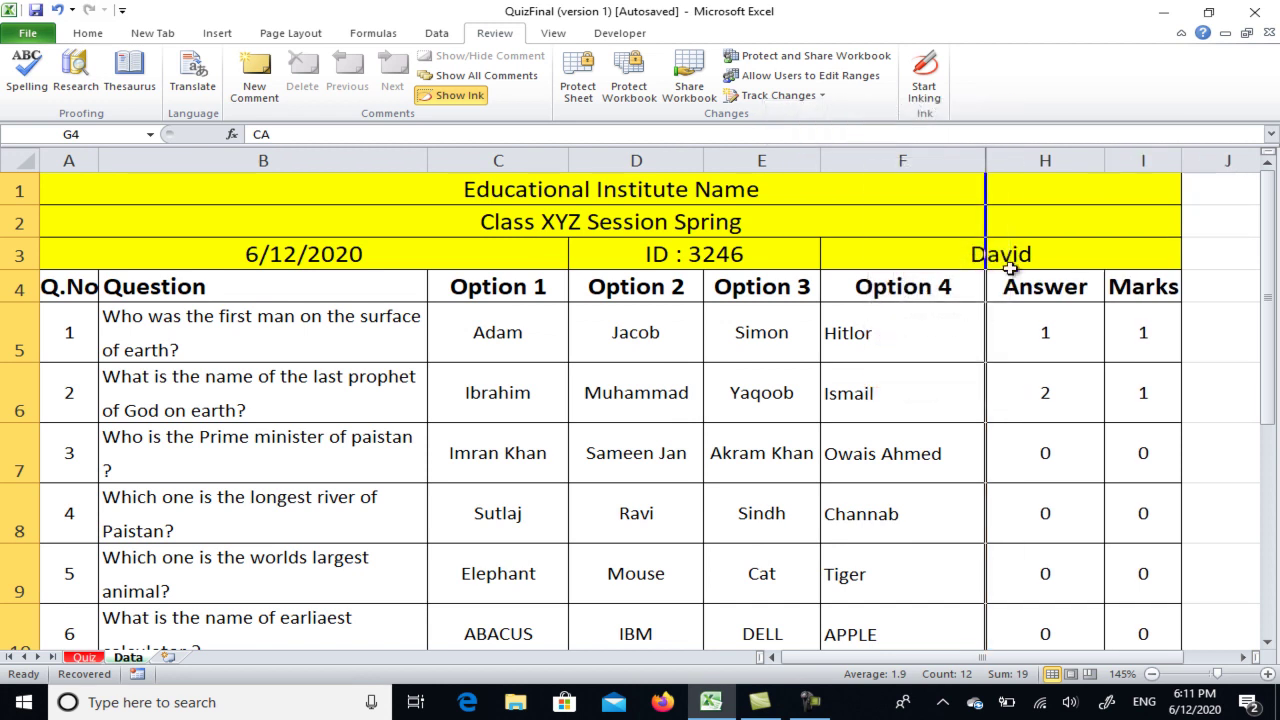
left_click(960, 369)
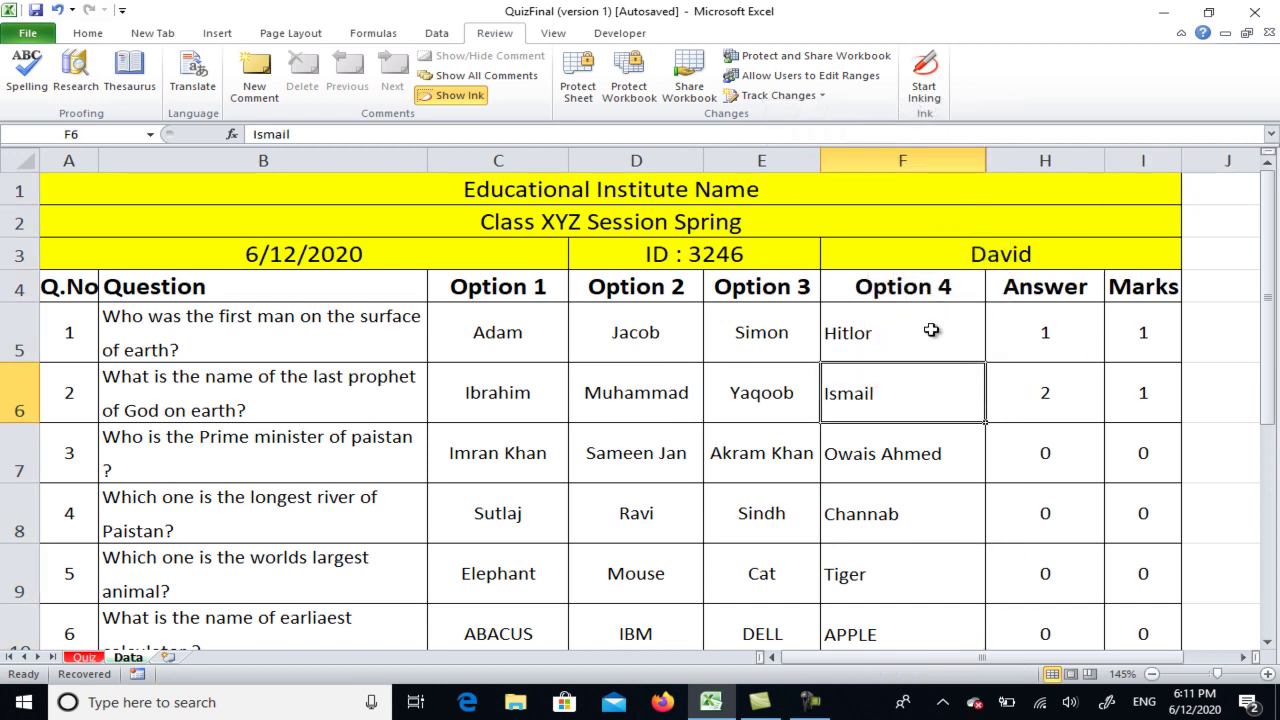
Protect the Data sheet with a password, re-entering it to confirm
left_click(576, 80)
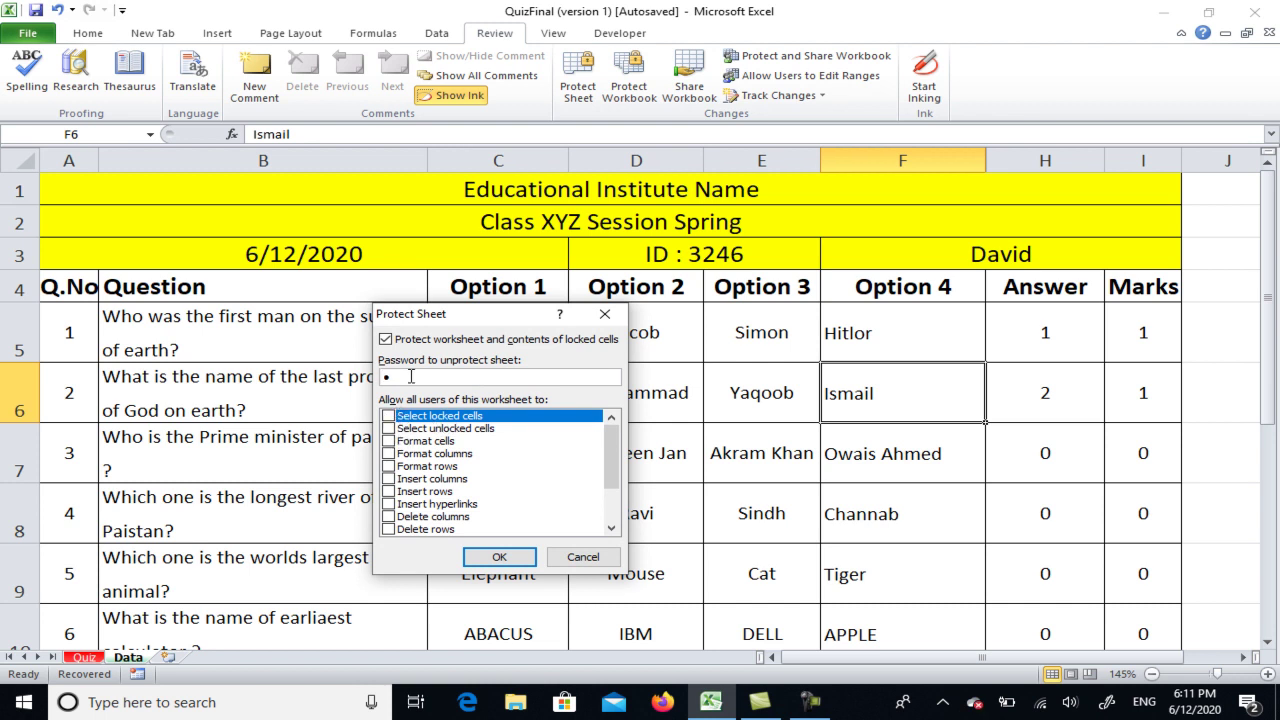
left_click(499, 557)
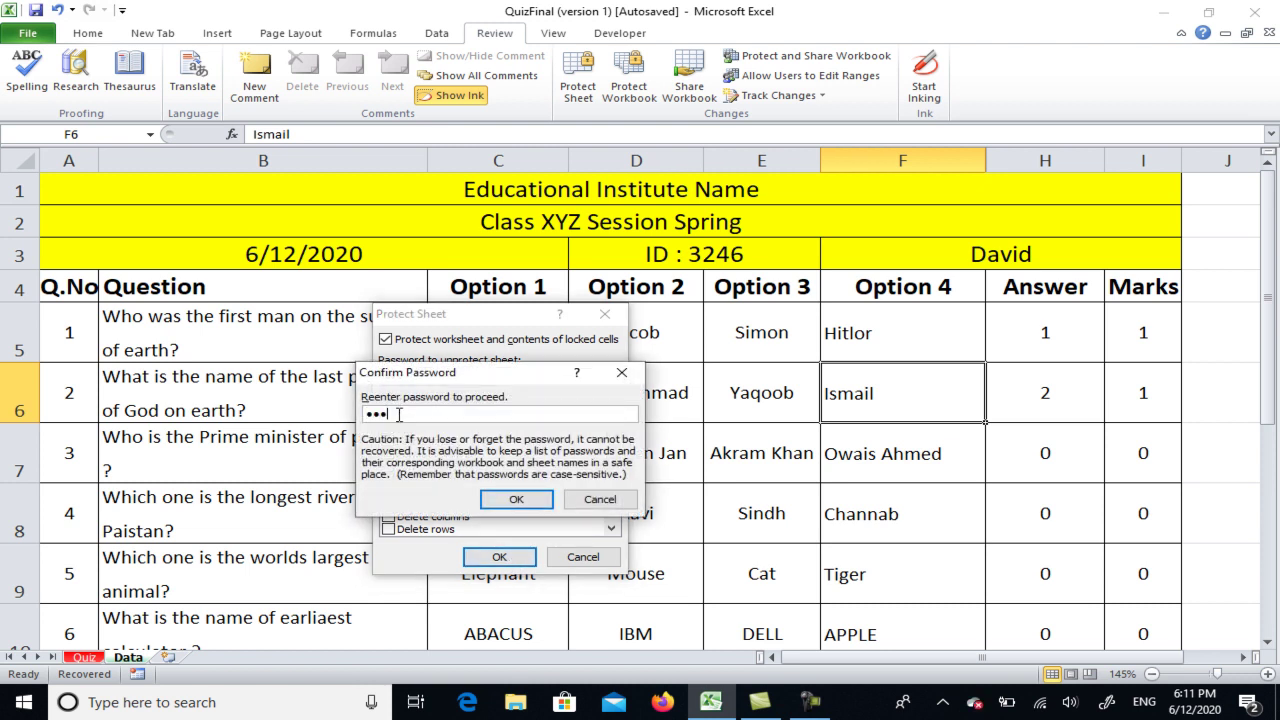
left_click(516, 499)
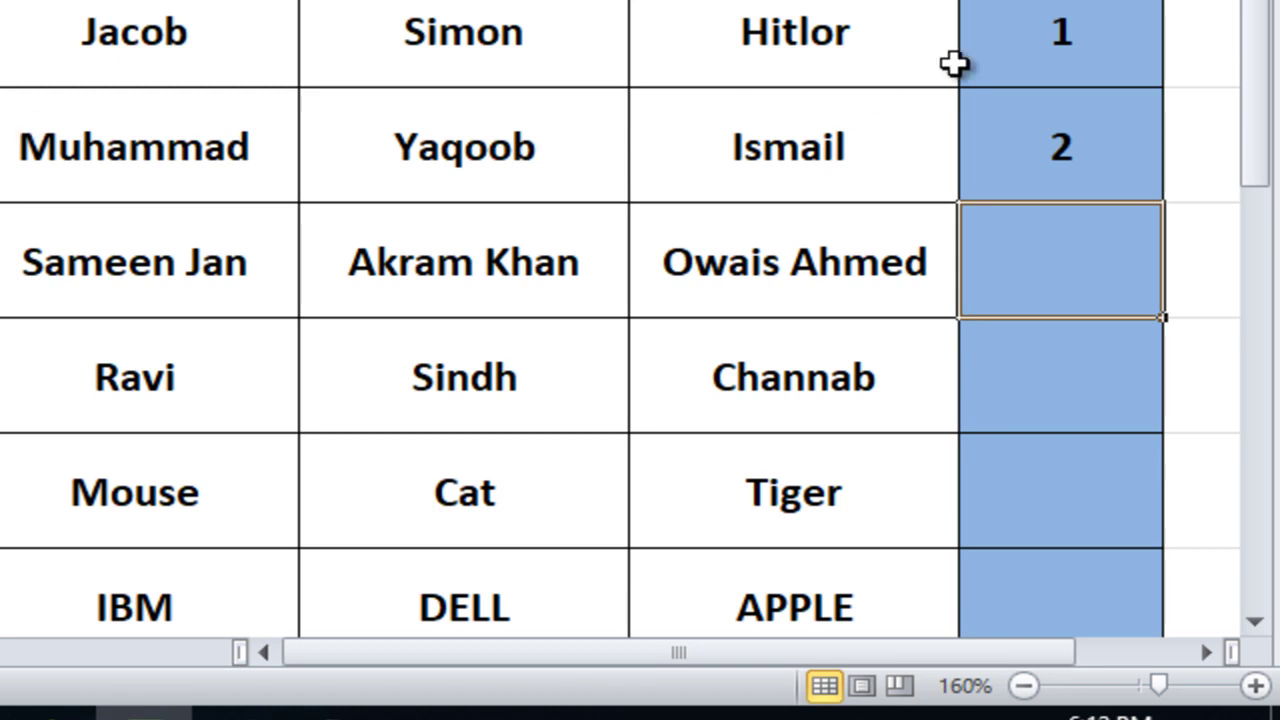
Verify the Quiz Answer cells G5 through G14 can still be selected on the protected sheet
left_click(1050, 52)
left_click(1068, 130)
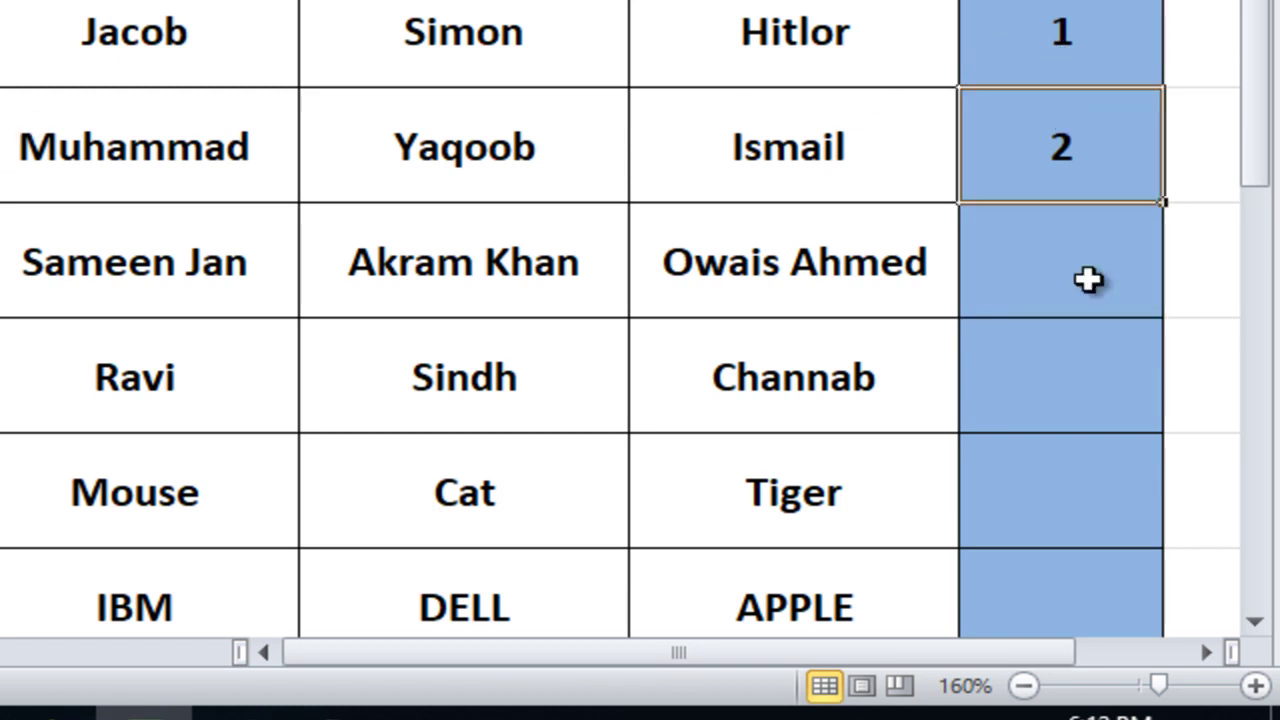
left_click(1089, 250)
left_click(1118, 510)
left_click(1108, 576)
scroll(1110, 577, "down", 3)
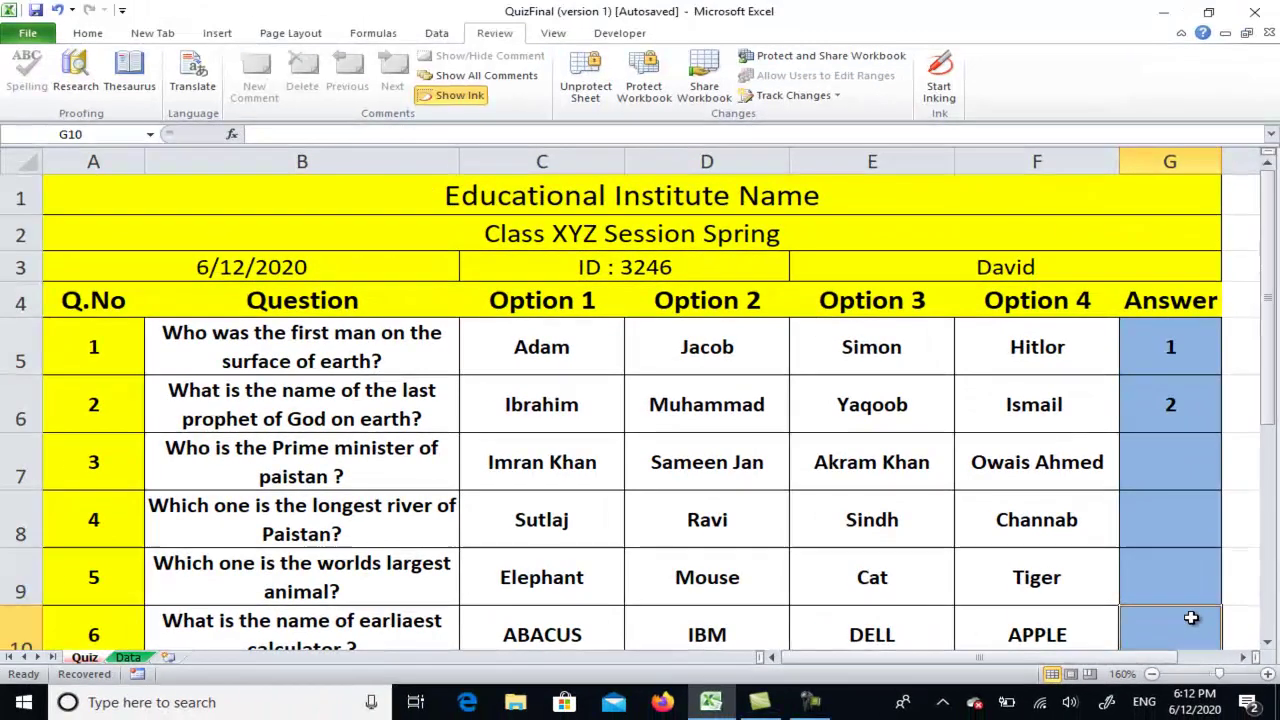
left_click(1182, 452)
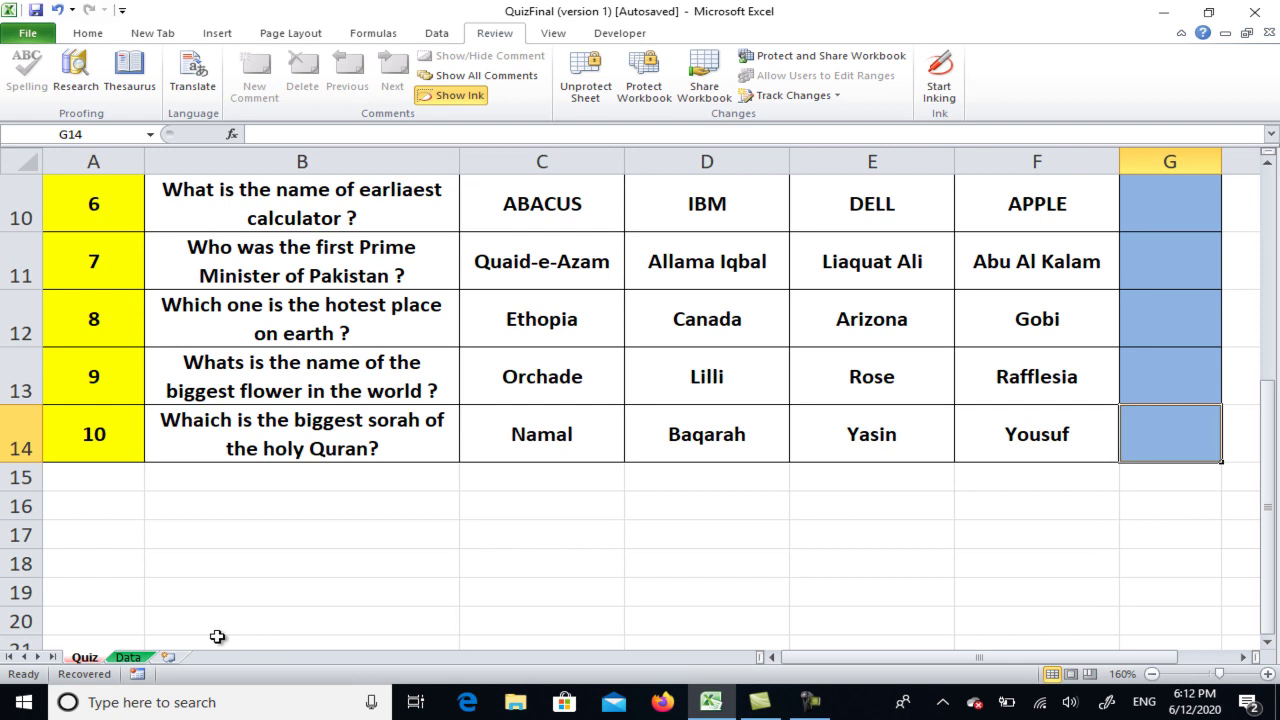
Return to the Data sheet's top, where answers 1 and 2 score 1 mark each
left_click(128, 657)
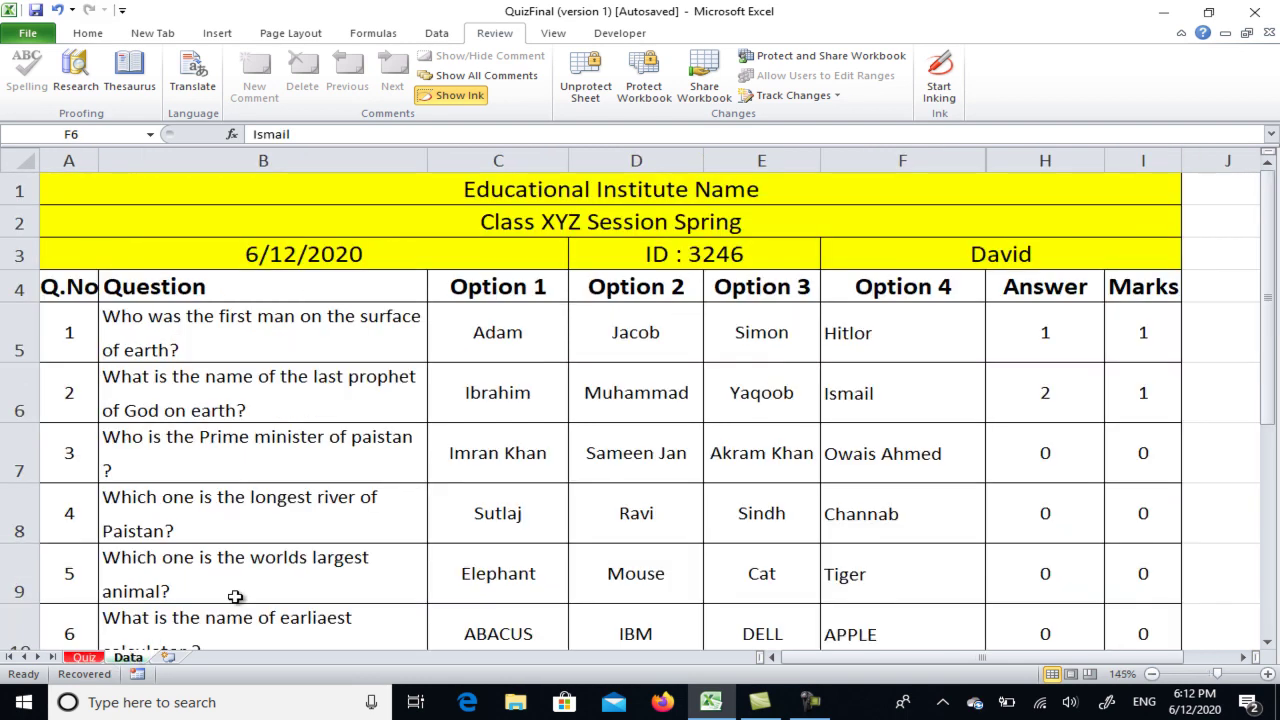
scroll(743, 460, "down", 6)
scroll(745, 460, "up", 3)
scroll(745, 460, "up", 3)
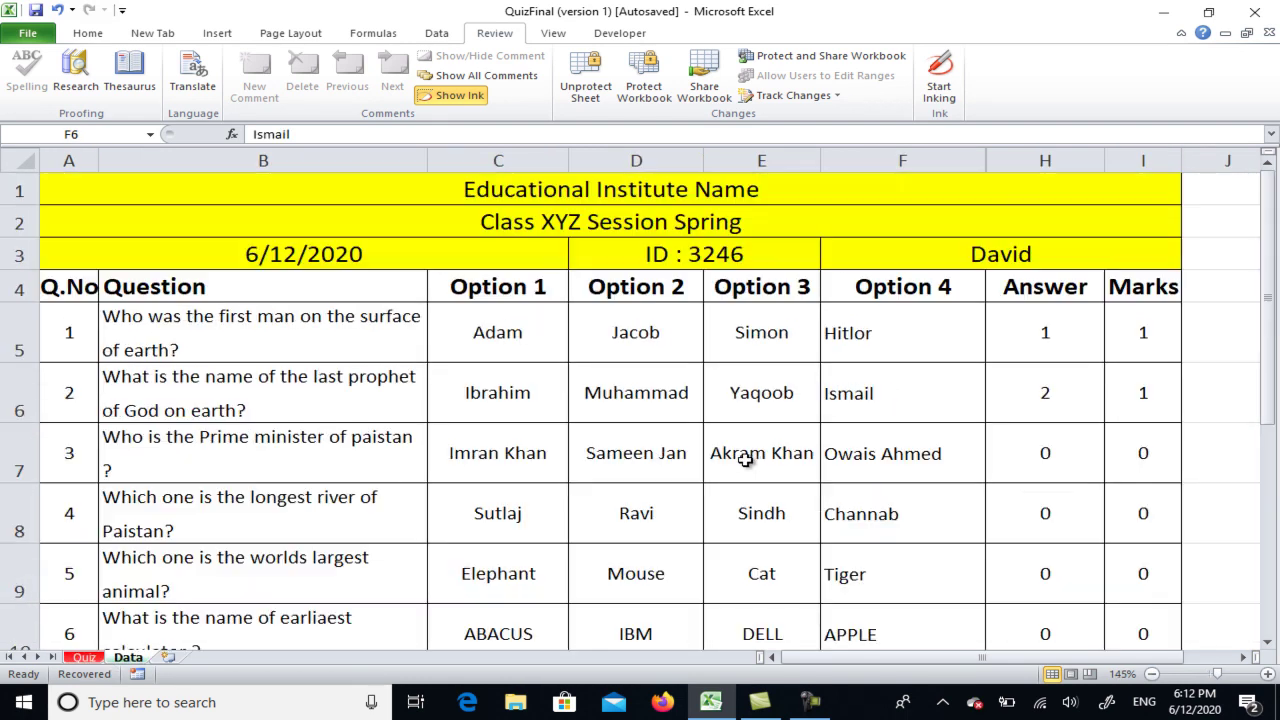